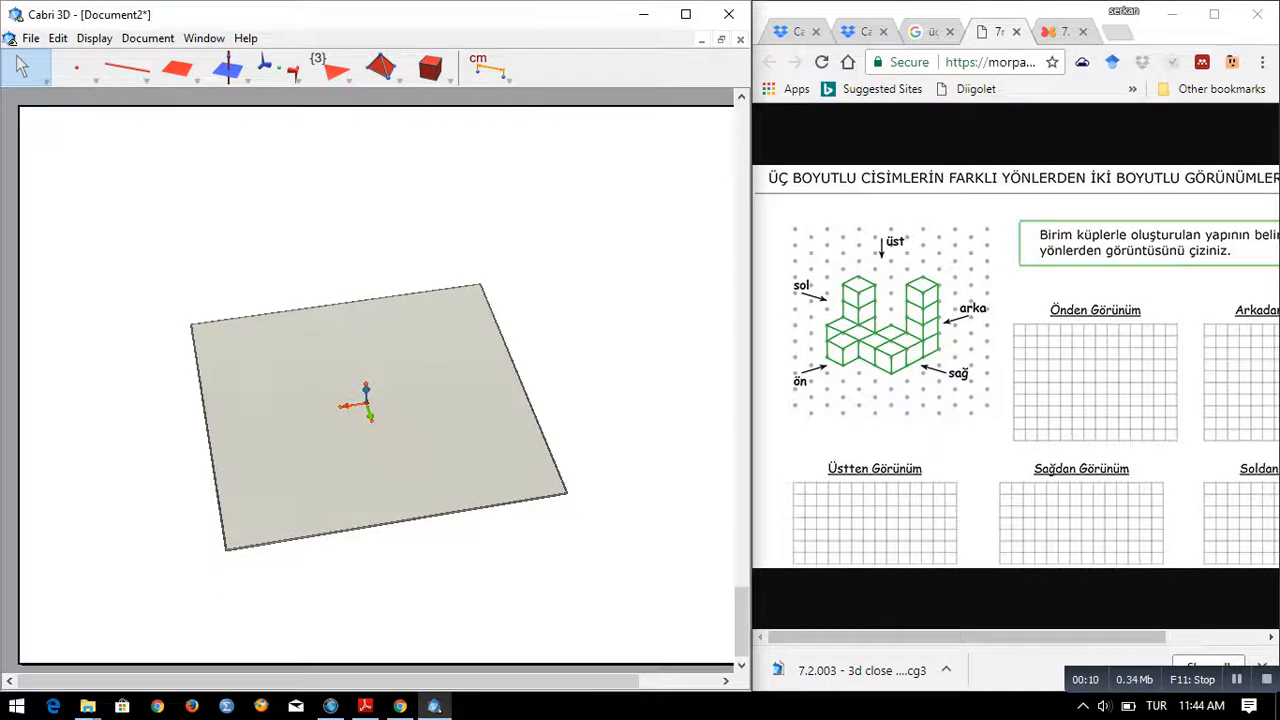
pyautogui.click(431, 68)
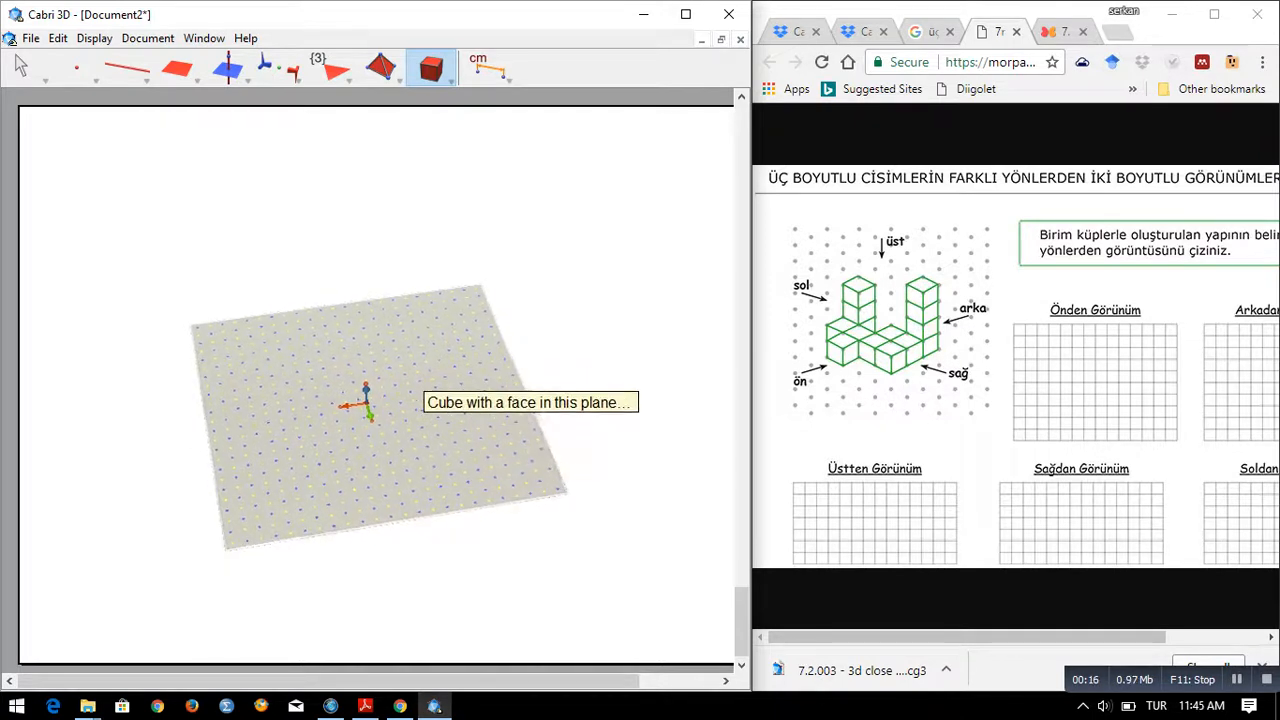
pyautogui.click(406, 428)
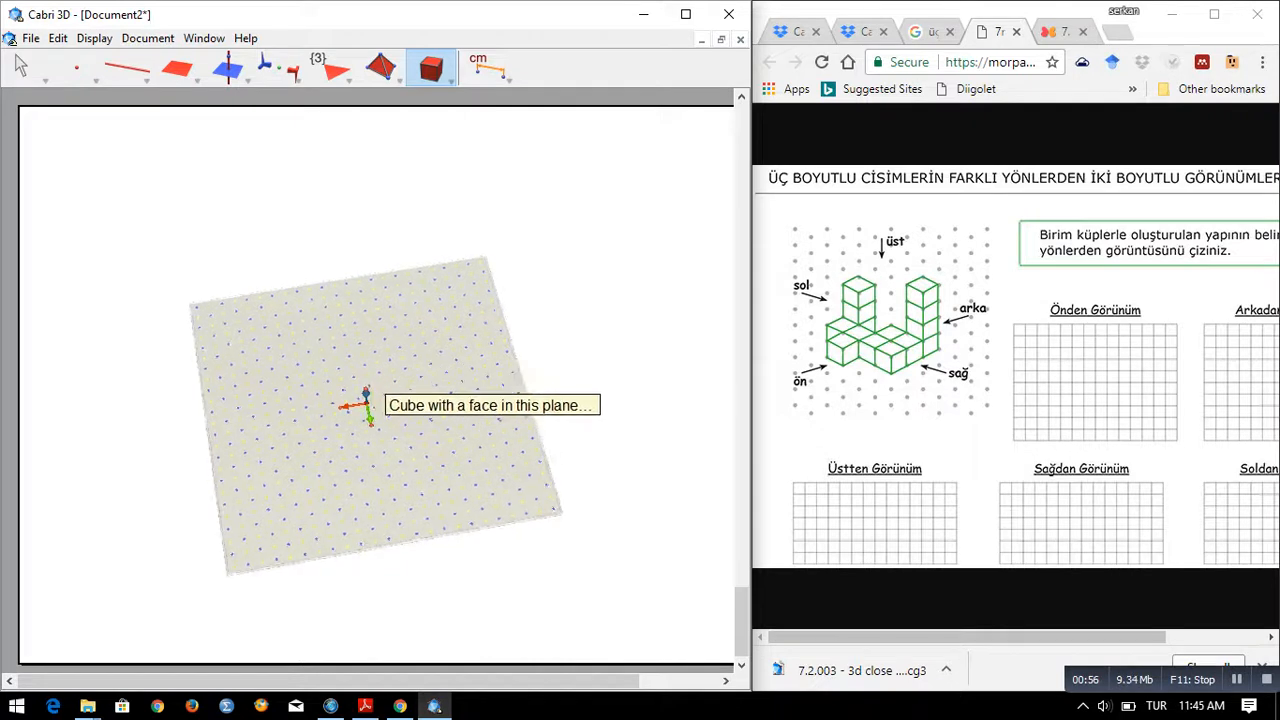
pyautogui.click(272, 68)
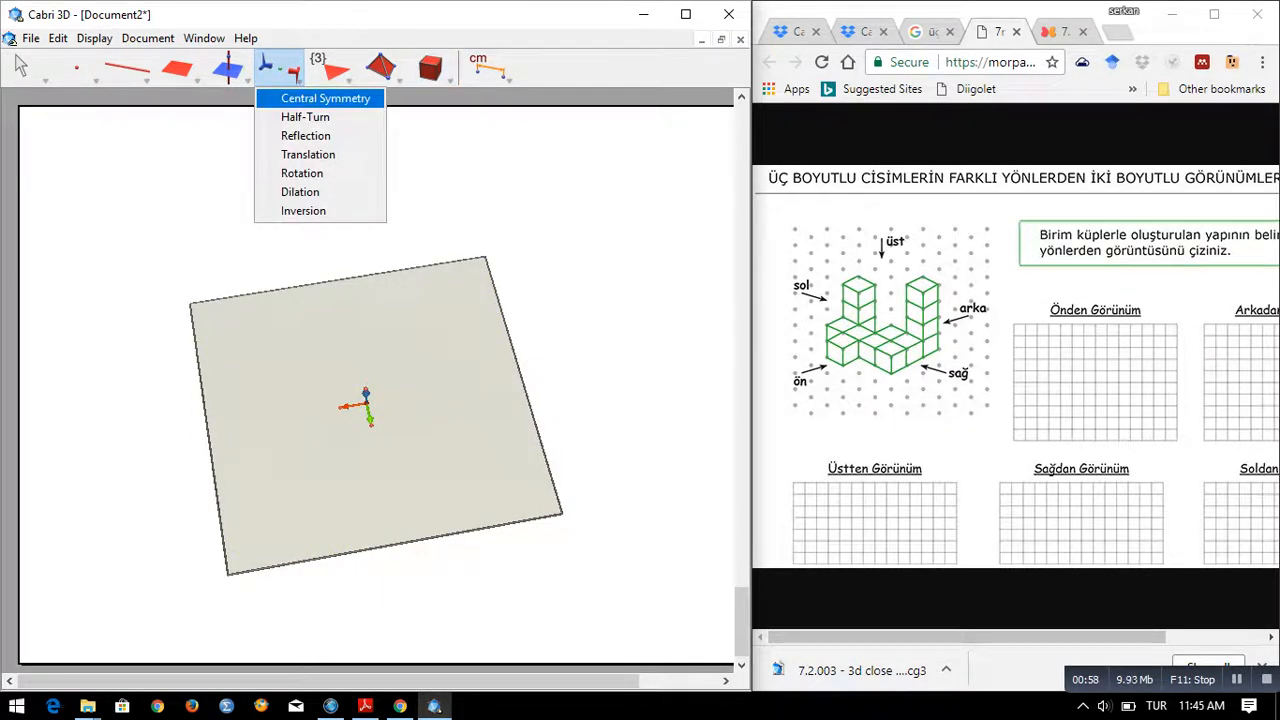
# Construct the midpoint between the endpoints of the green and red unit vectors, viewing the document at scale 2
pyautogui.click(236, 70)
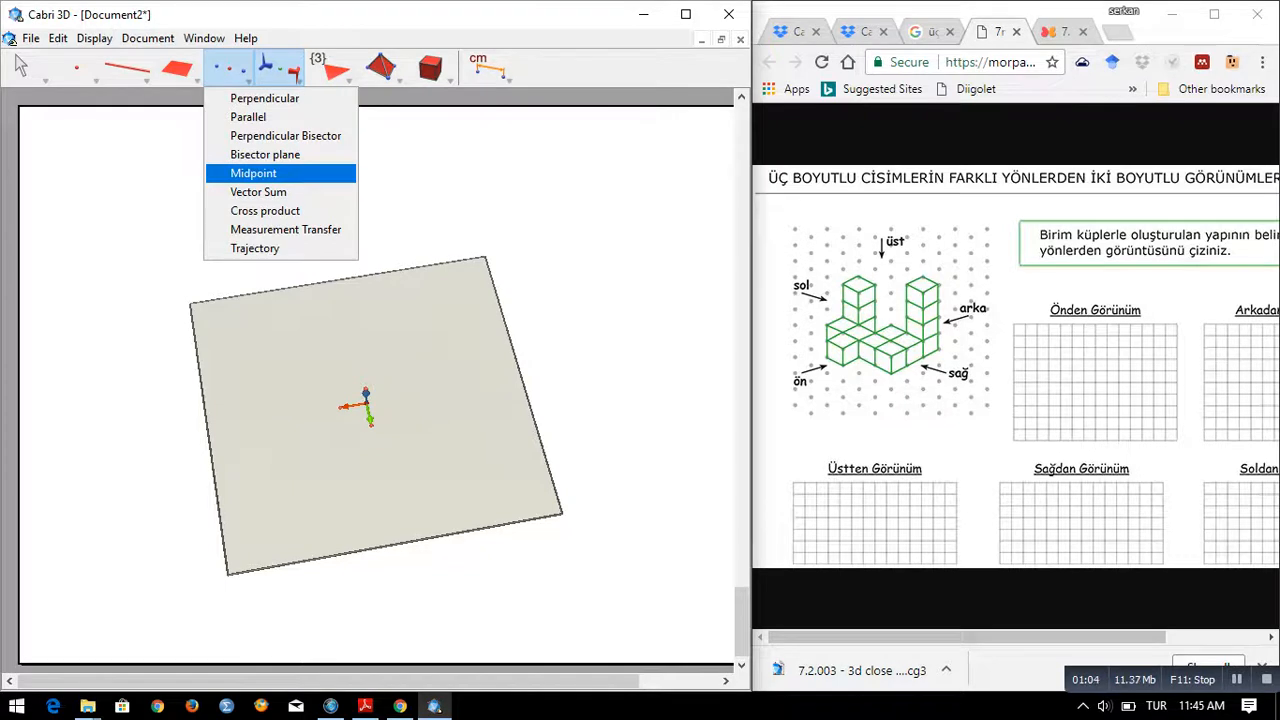
pyautogui.click(253, 173)
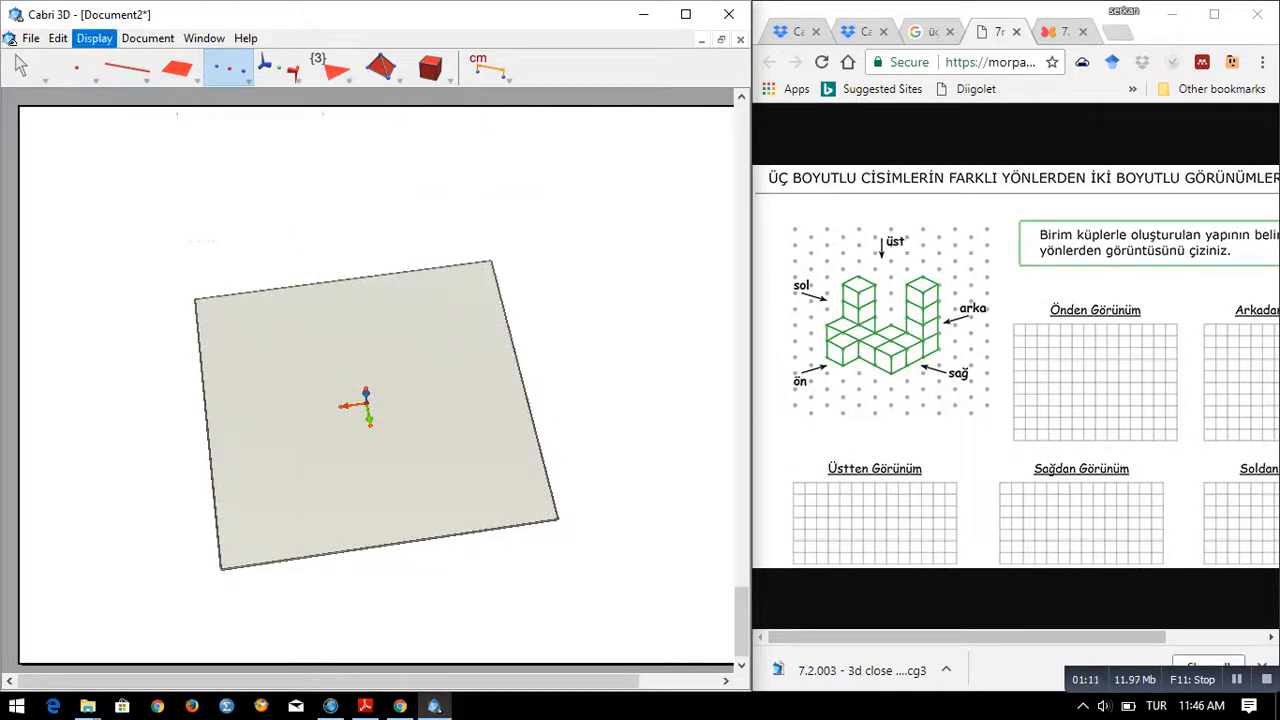
pyautogui.click(94, 38)
pyautogui.click(116, 97)
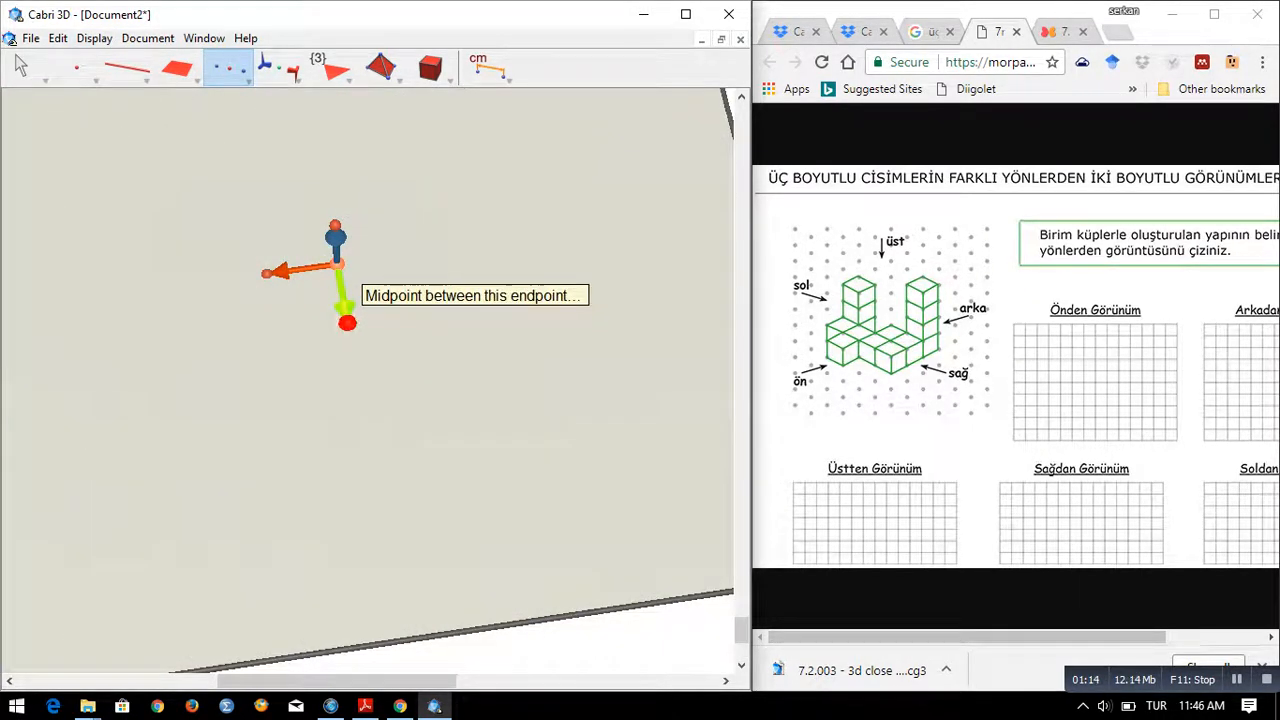
pyautogui.click(347, 322)
pyautogui.click(267, 273)
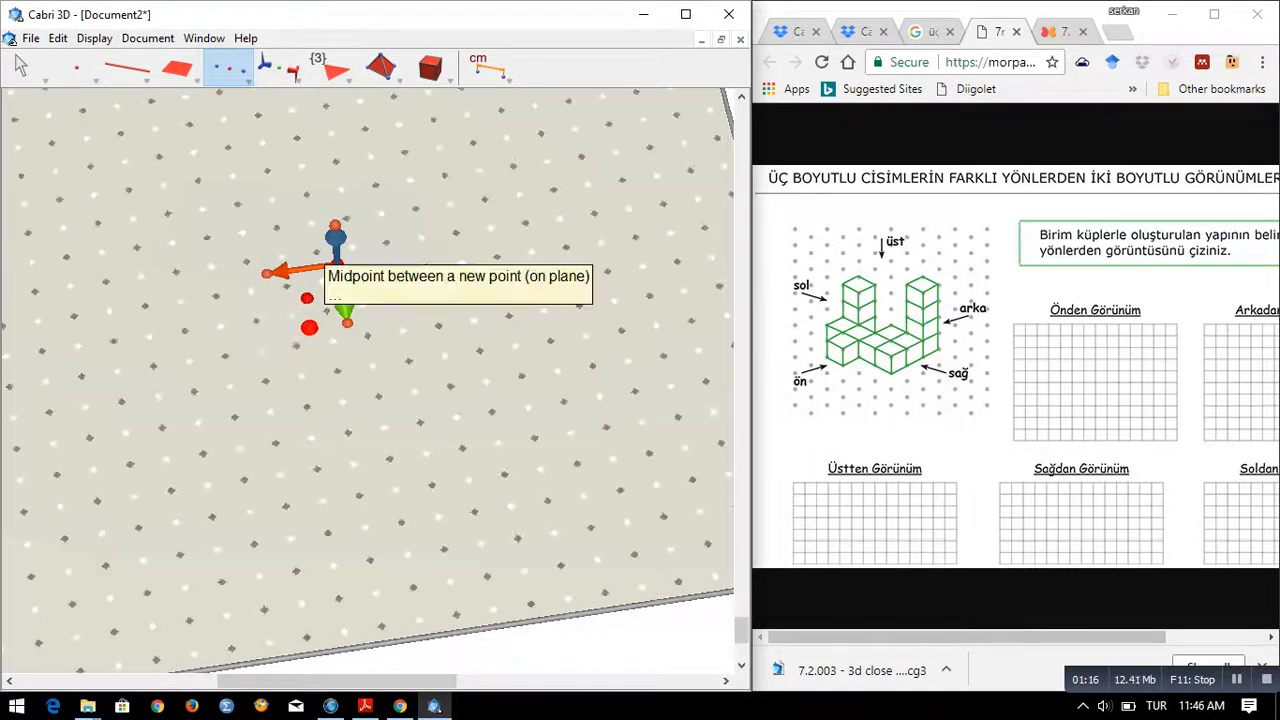
# Try a cube with a face in the base plane, centred on the midpoint and passing through the tip of the blue vertical vector
pyautogui.click(431, 67)
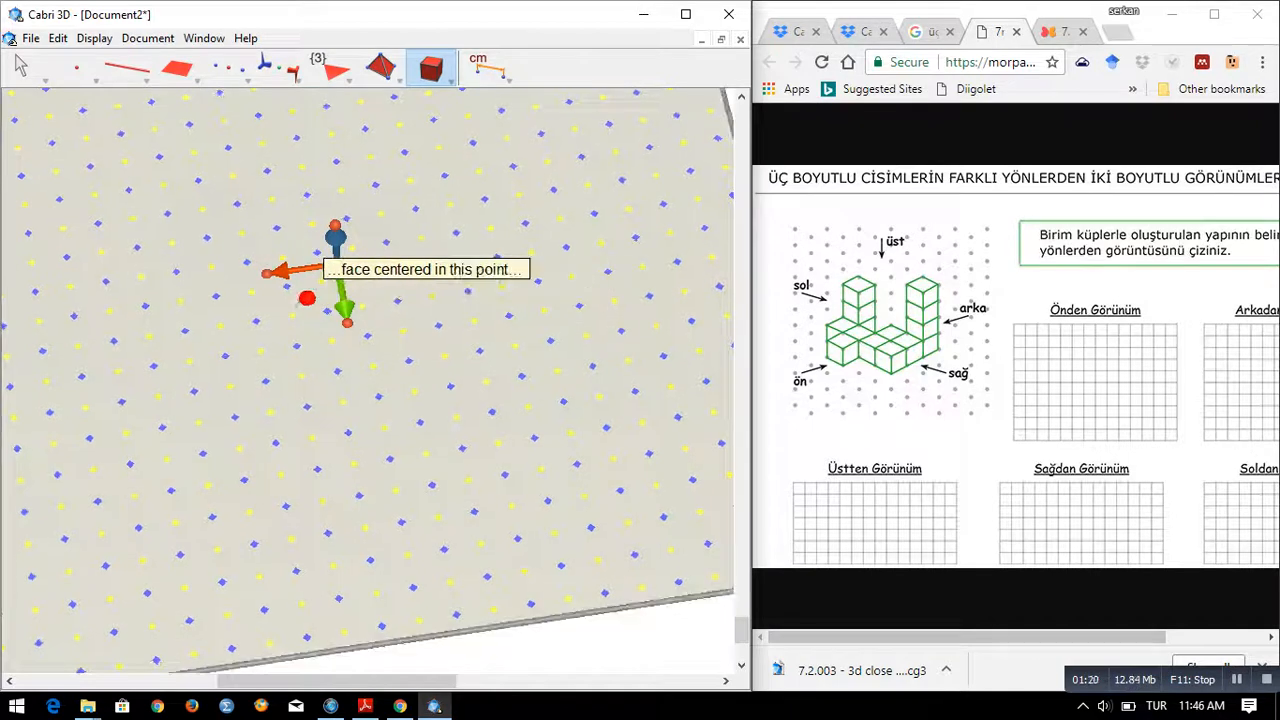
pyautogui.click(307, 298)
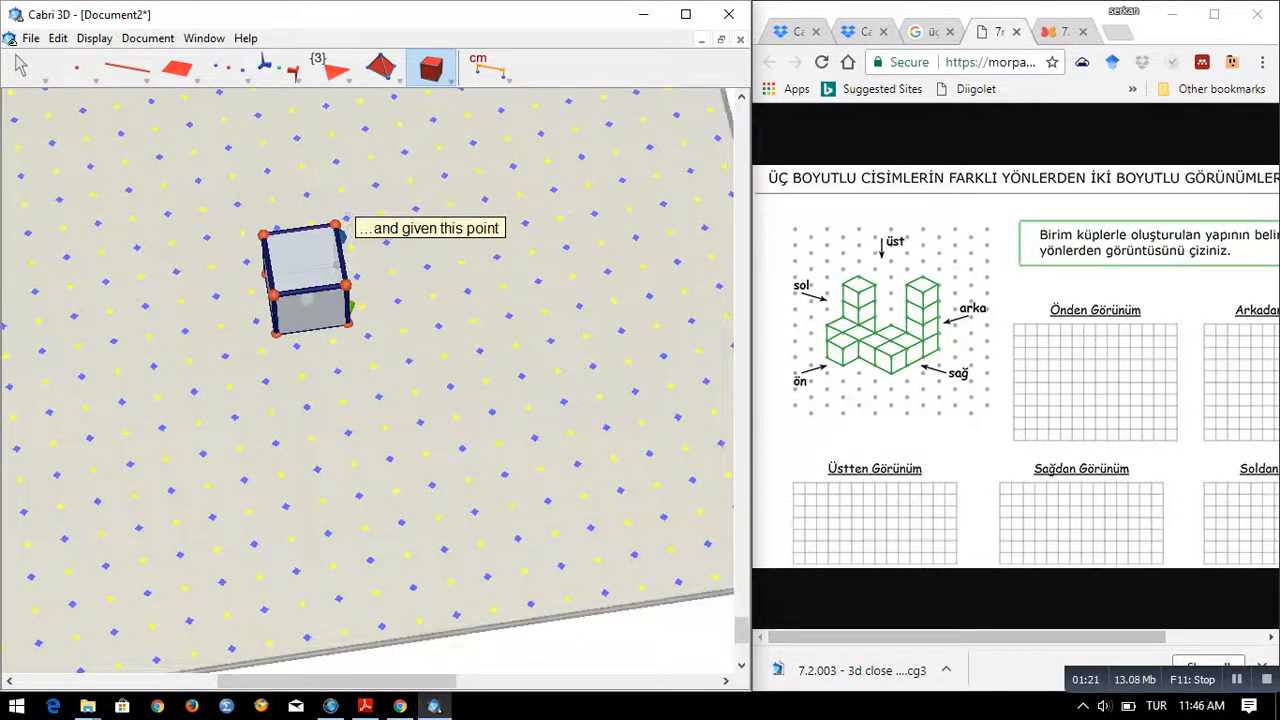
pyautogui.click(336, 223)
pyautogui.moveTo(336, 222); pyautogui.dragTo(334, 148, button='right')
# Return the display to scale 1 and undo the cube built on the base plane
pyautogui.click(94, 38)
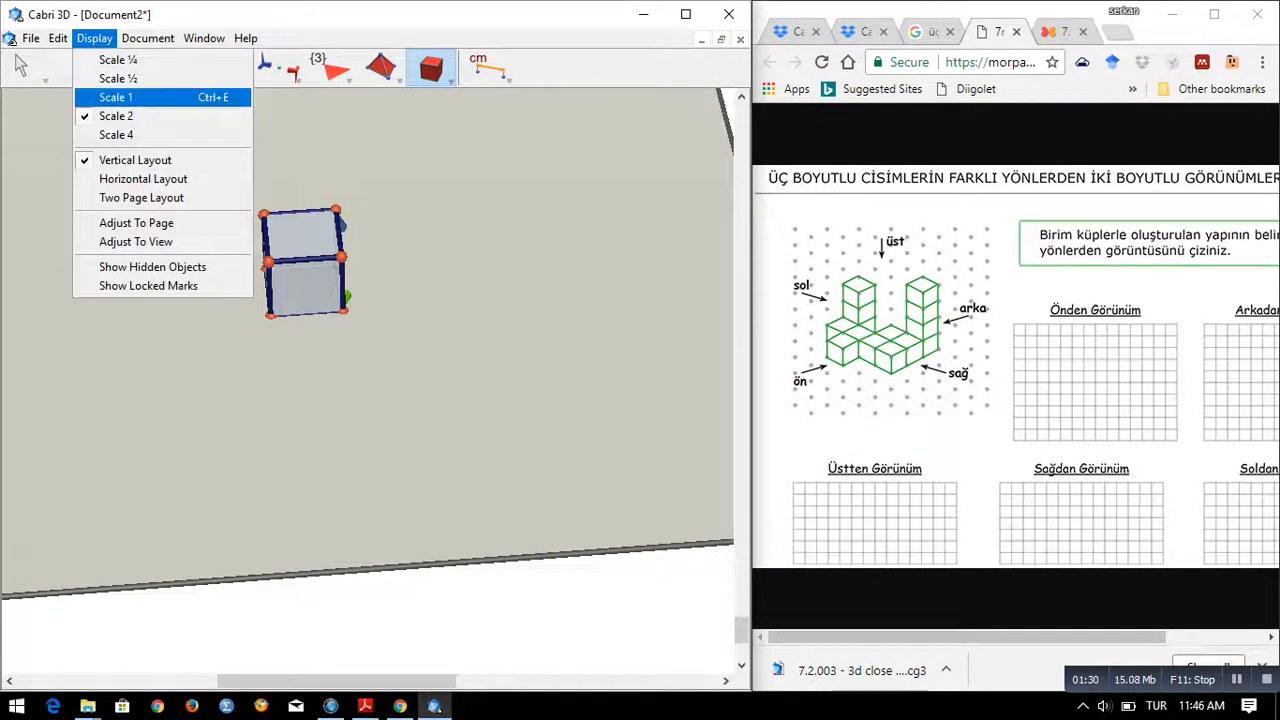
pyautogui.click(117, 97)
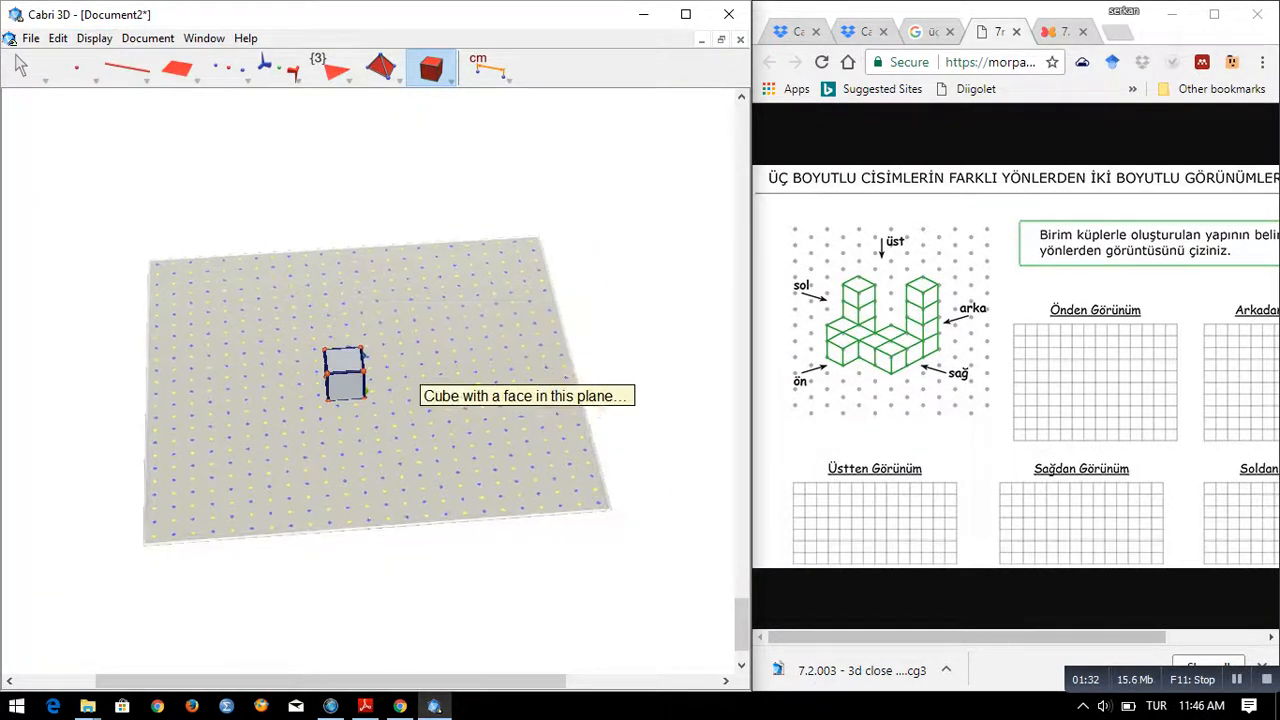
pyautogui.moveTo(412, 382); pyautogui.dragTo(430, 430, button='right')
pyautogui.hotkey('ctrl', 'z')
pyautogui.hotkey('ctrl', 'z')
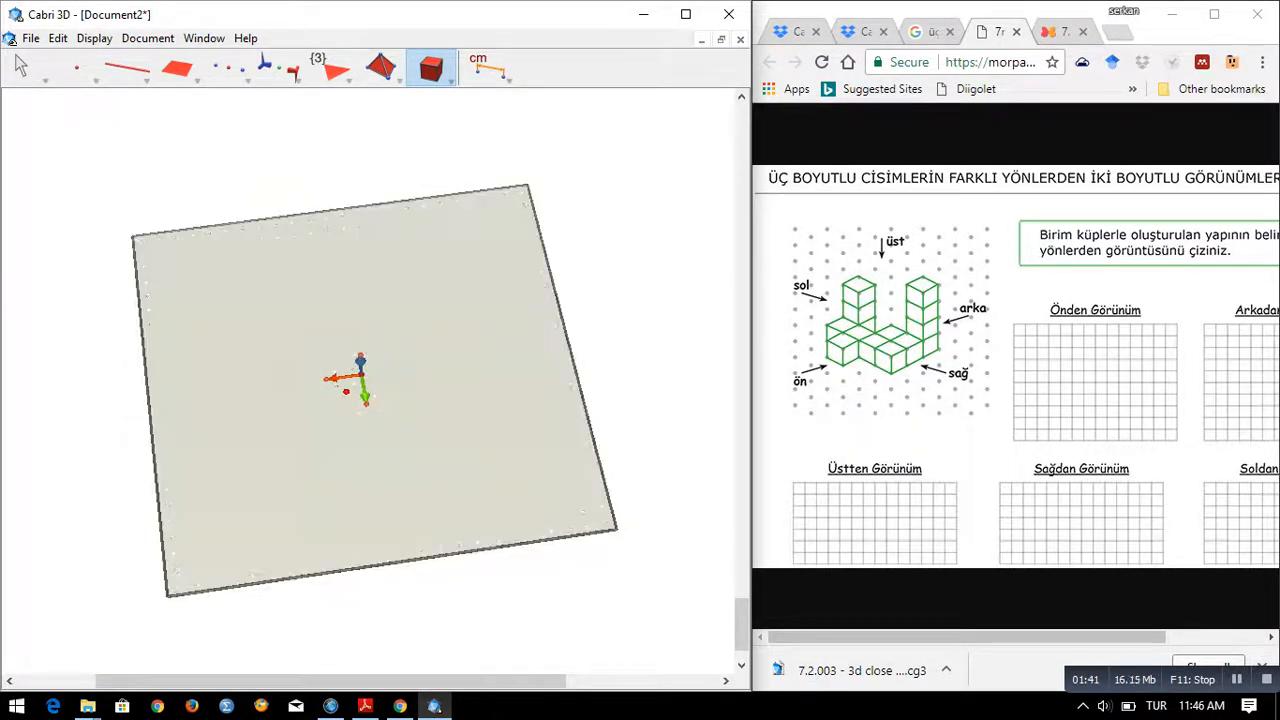
# At display scale 2, construct a cube on the base plane with its face centred on the midpoint and a vertex at the blue vector's tip
pyautogui.click(94, 38)
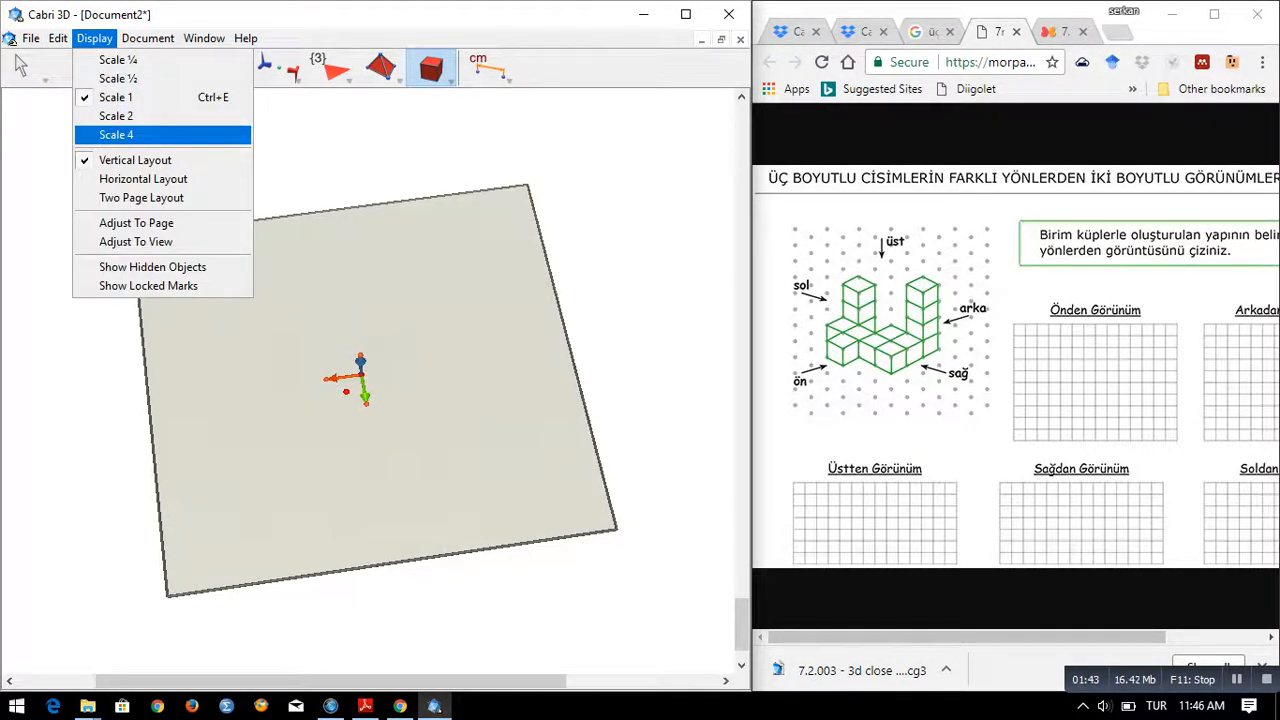
pyautogui.click(116, 116)
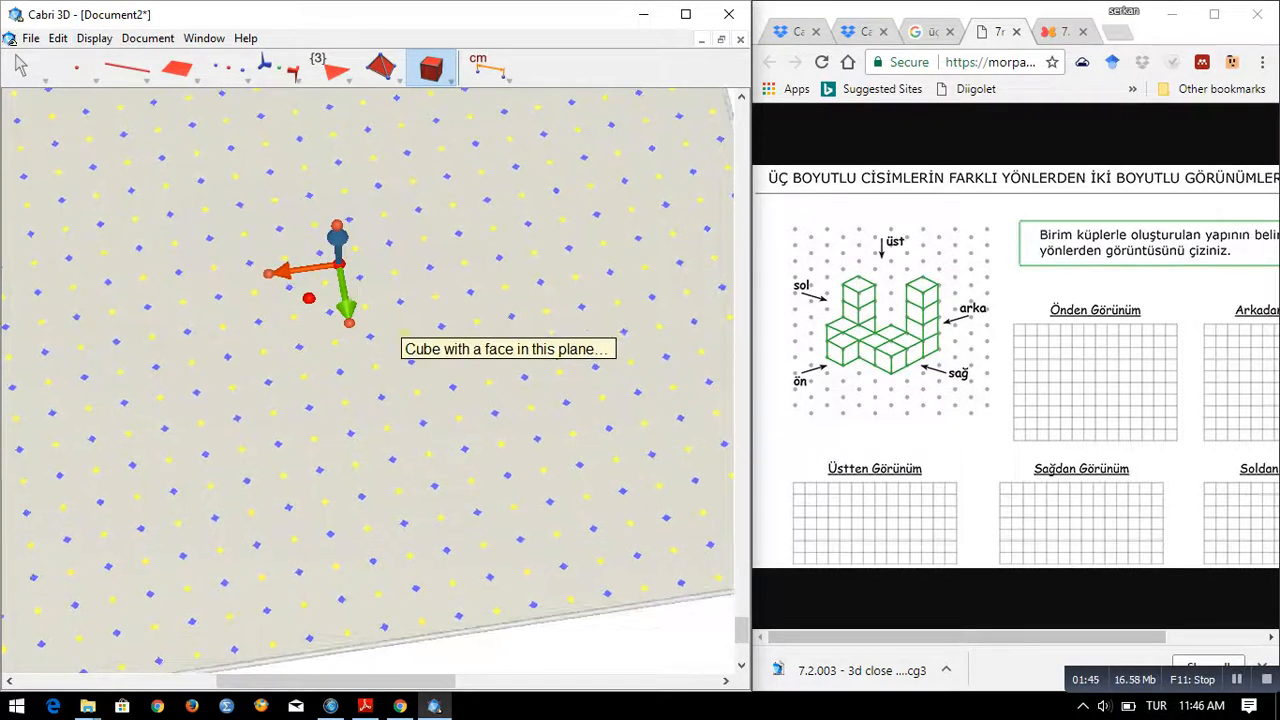
pyautogui.moveTo(392, 330); pyautogui.dragTo(418, 310, button='right')
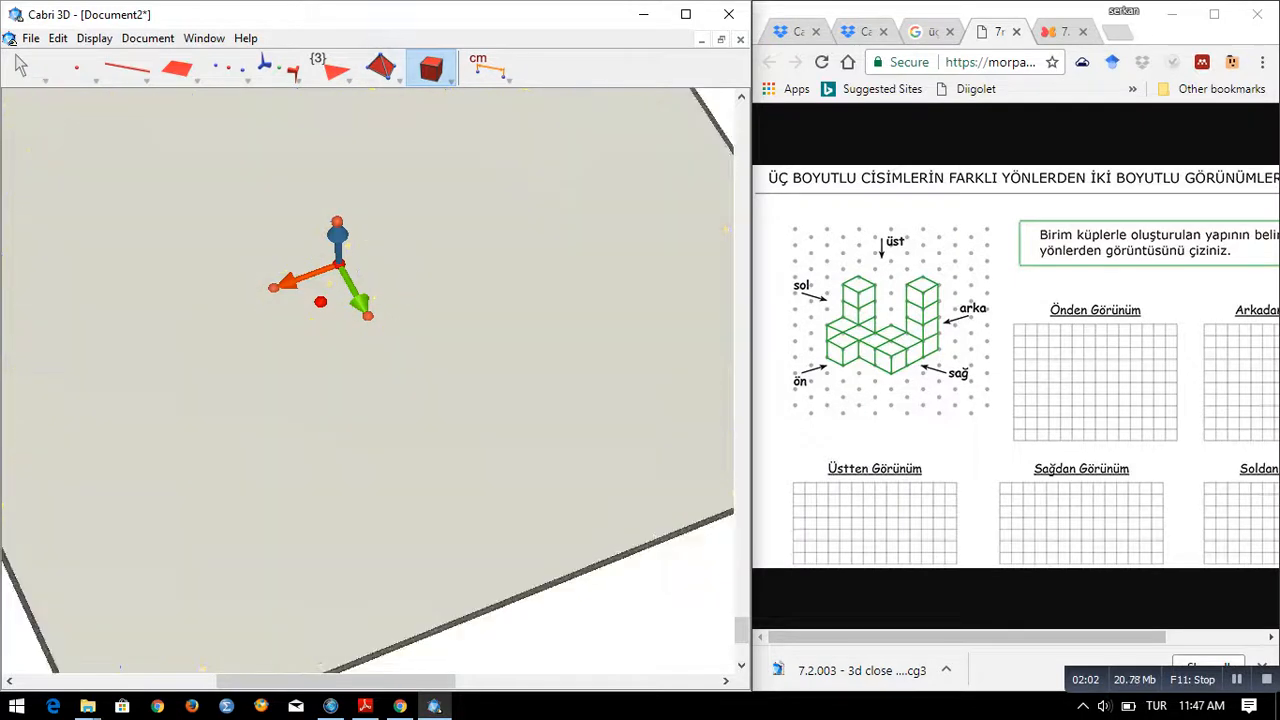
pyautogui.click(437, 71)
pyautogui.click(446, 117)
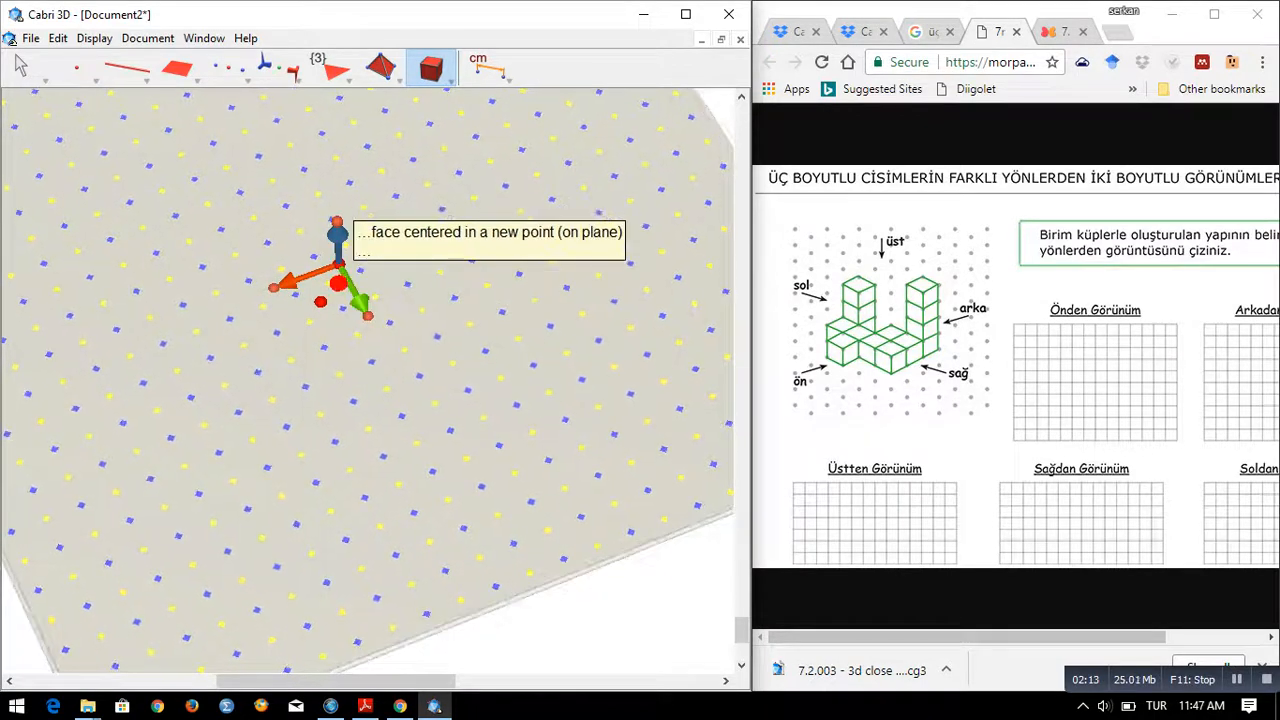
pyautogui.click(320, 301)
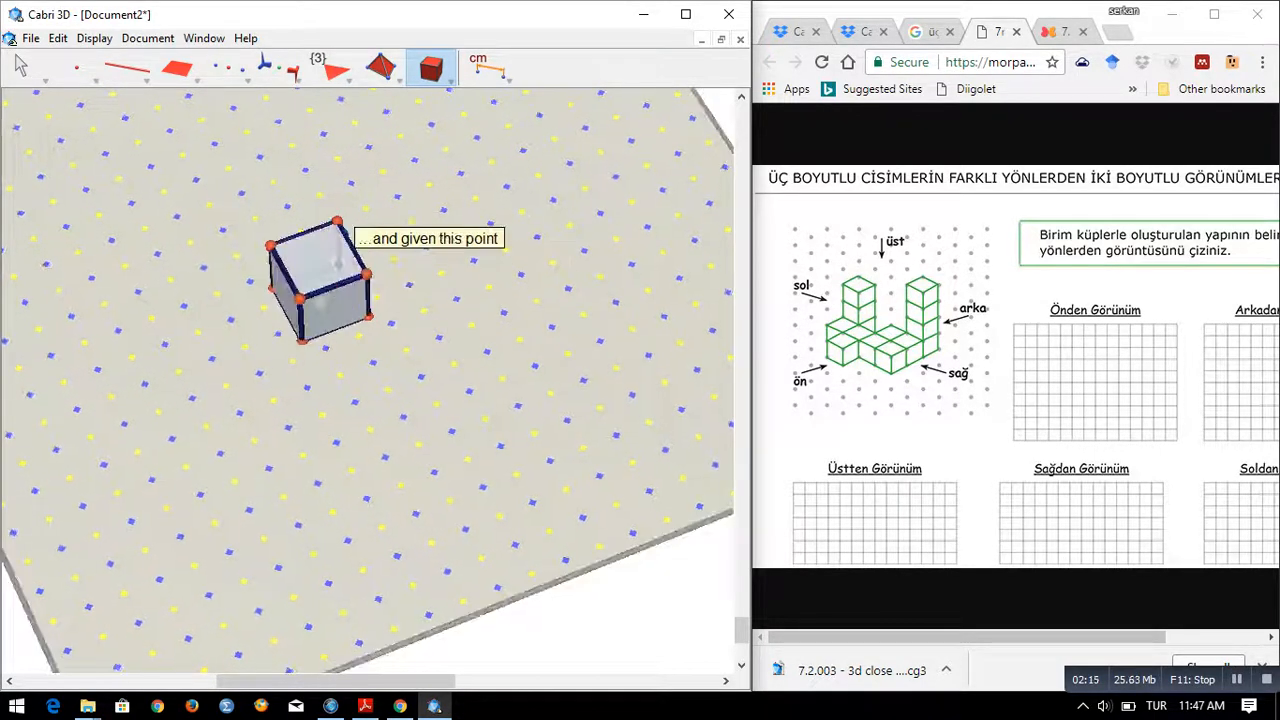
pyautogui.click(337, 222)
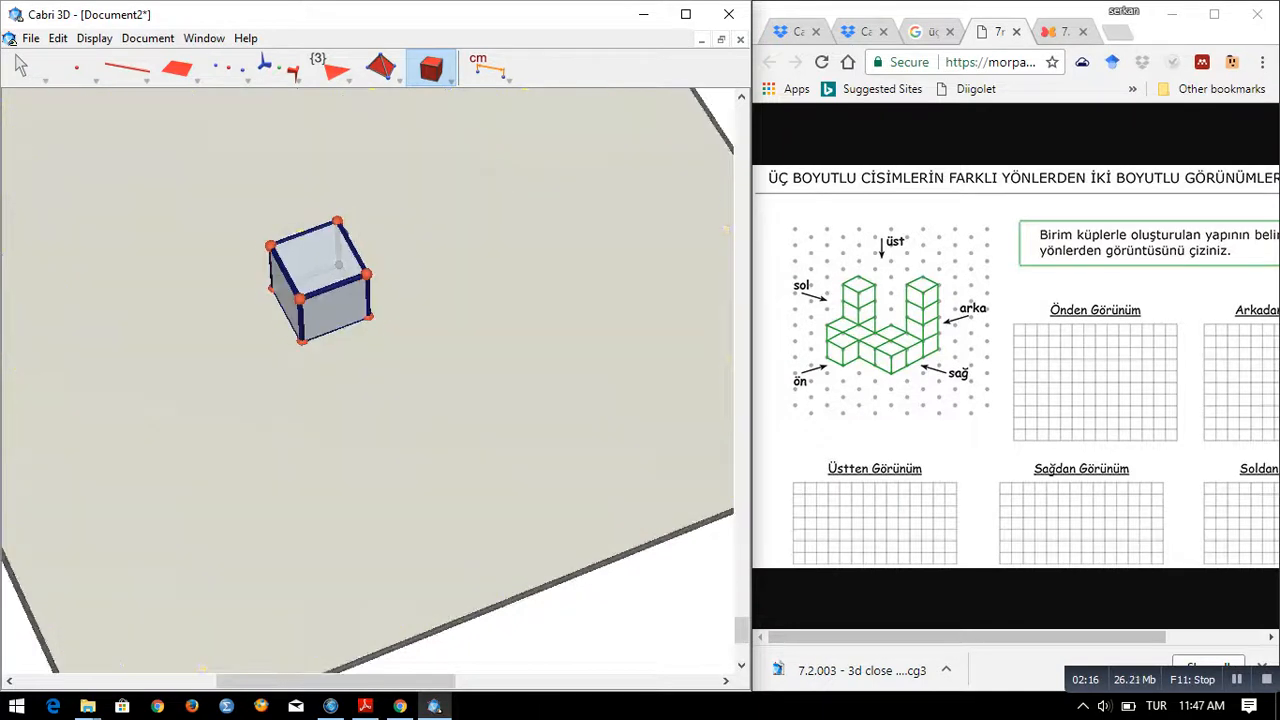
# Set the display to scale 1 and add two cubes on the first cube's faces to form a straight row of three
pyautogui.moveTo(370, 310); pyautogui.dragTo(325, 285, button='right')
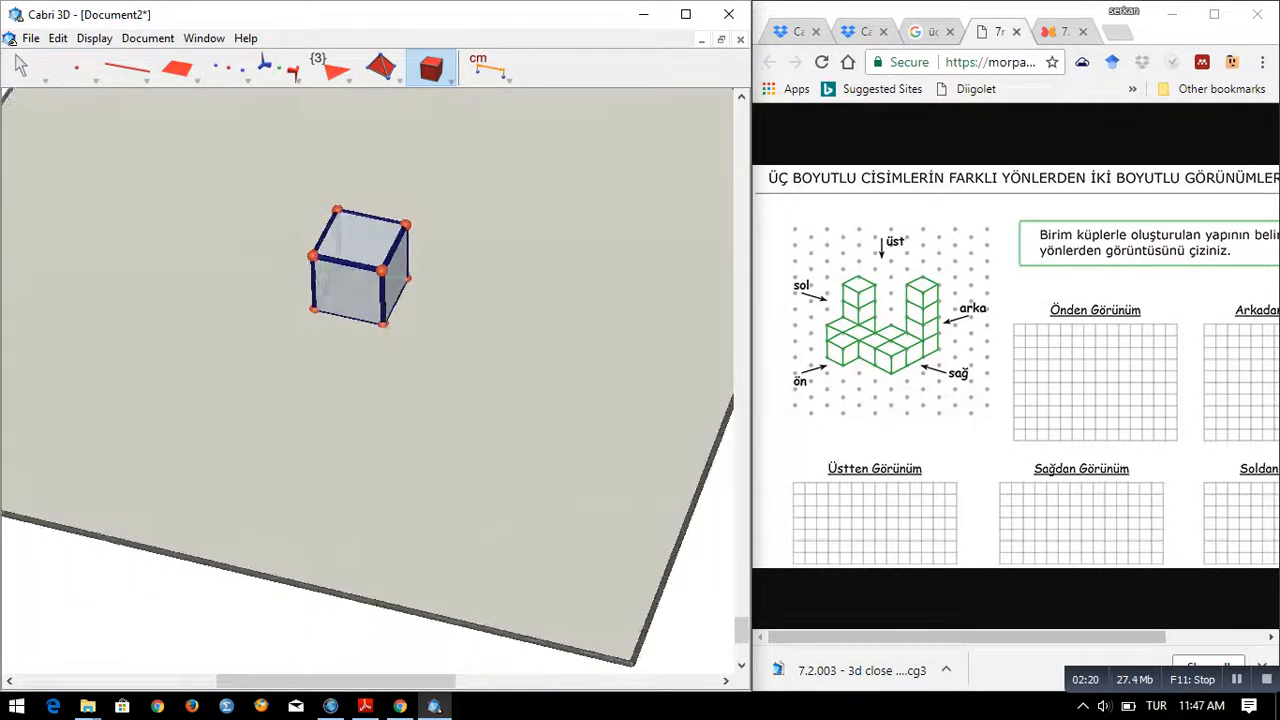
pyautogui.click(95, 39)
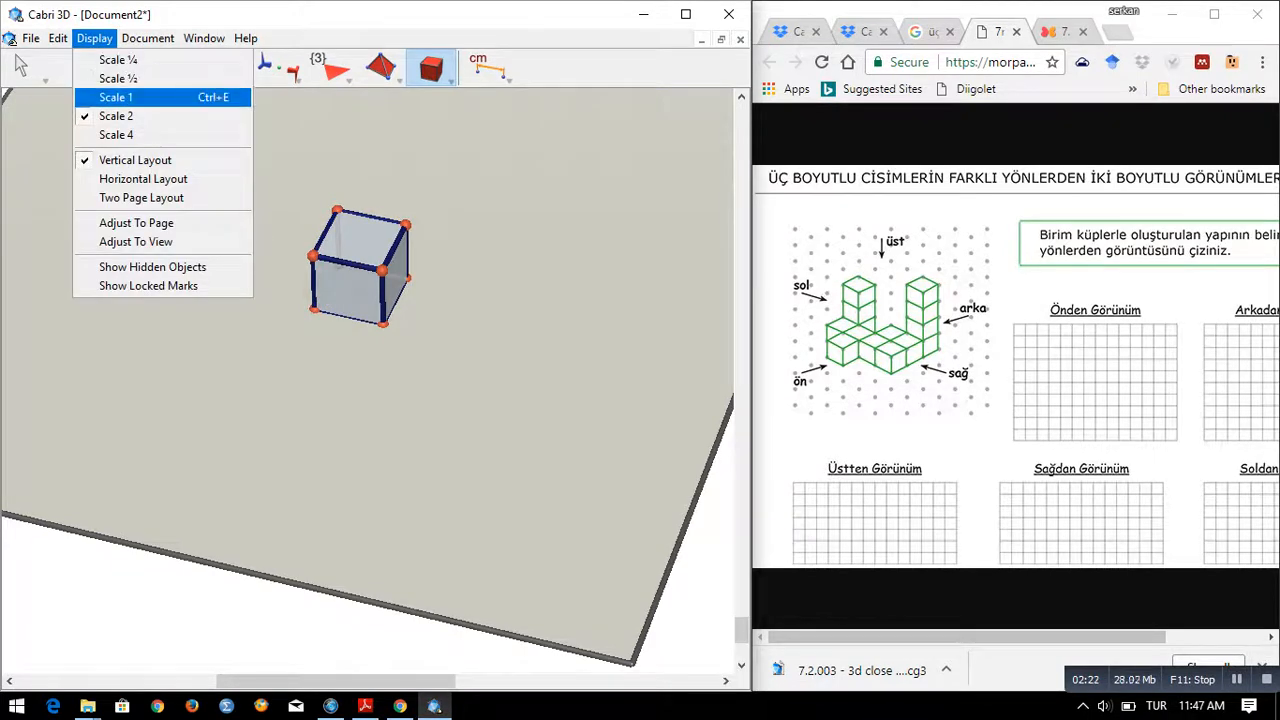
pyautogui.click(113, 97)
pyautogui.moveTo(425, 380); pyautogui.dragTo(388, 333, button='right')
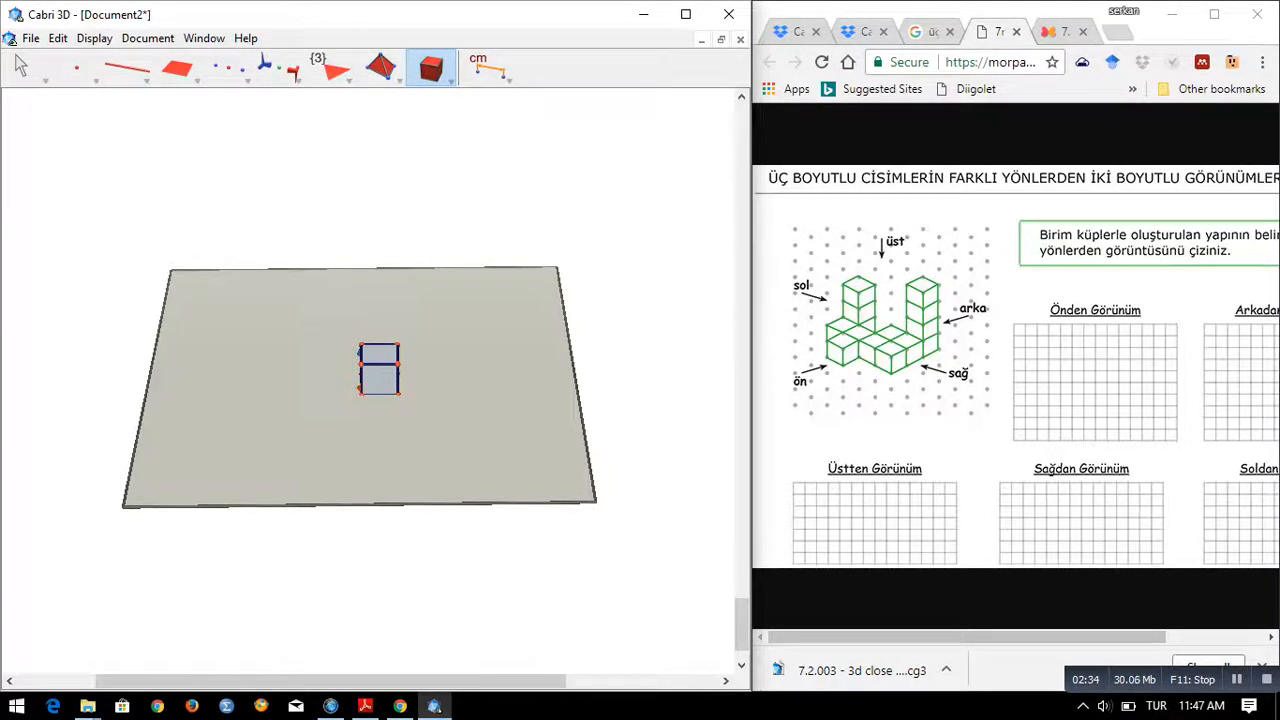
pyautogui.moveTo(540, 410); pyautogui.dragTo(185, 420, button='right')
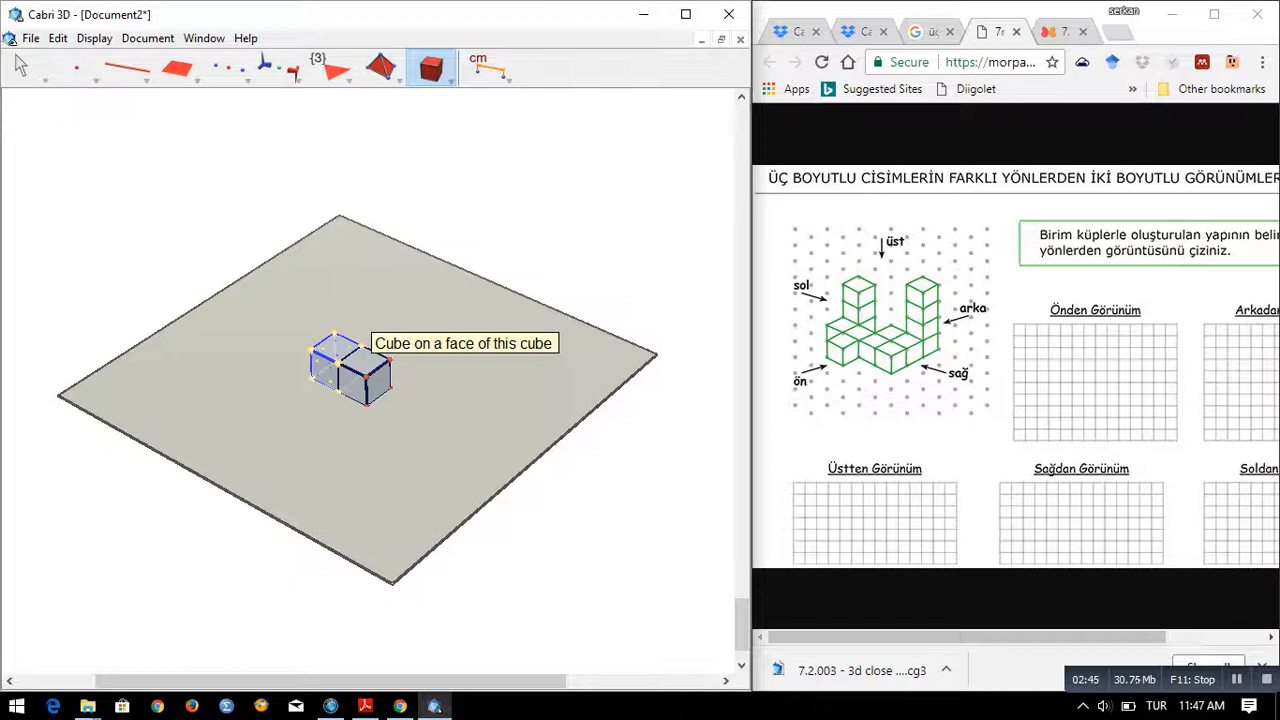
pyautogui.click(352, 366)
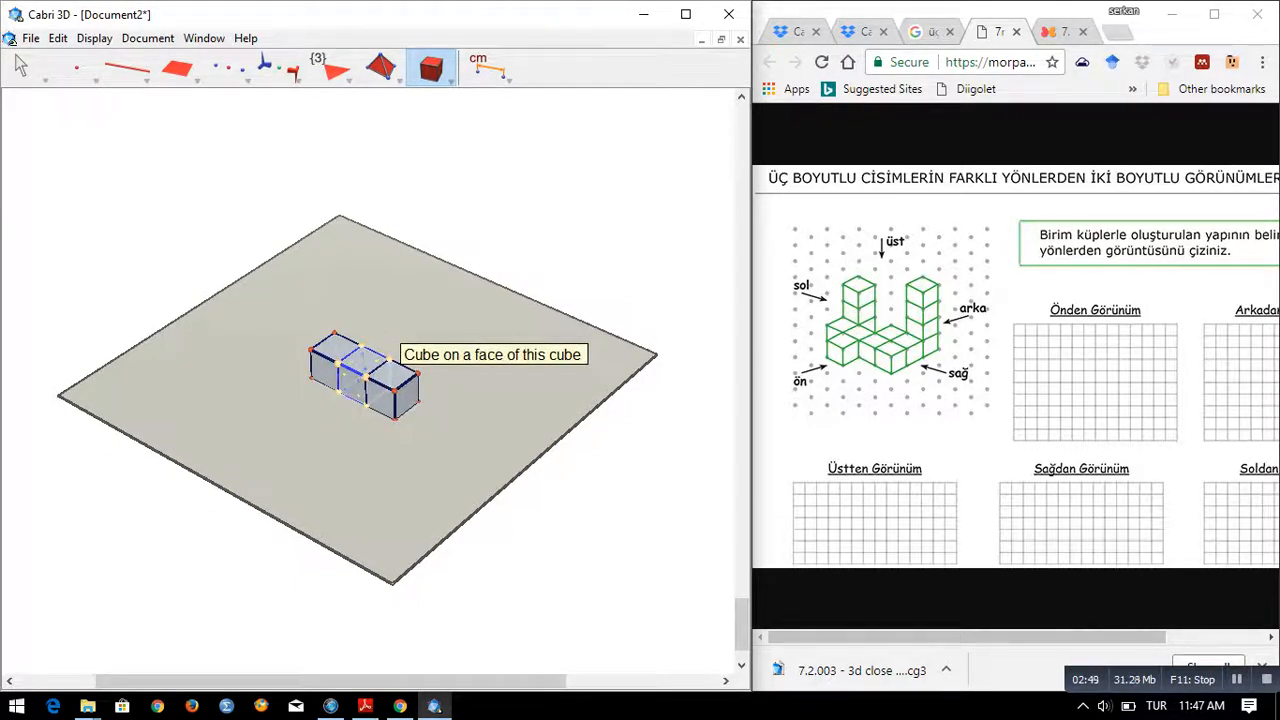
pyautogui.click(368, 372)
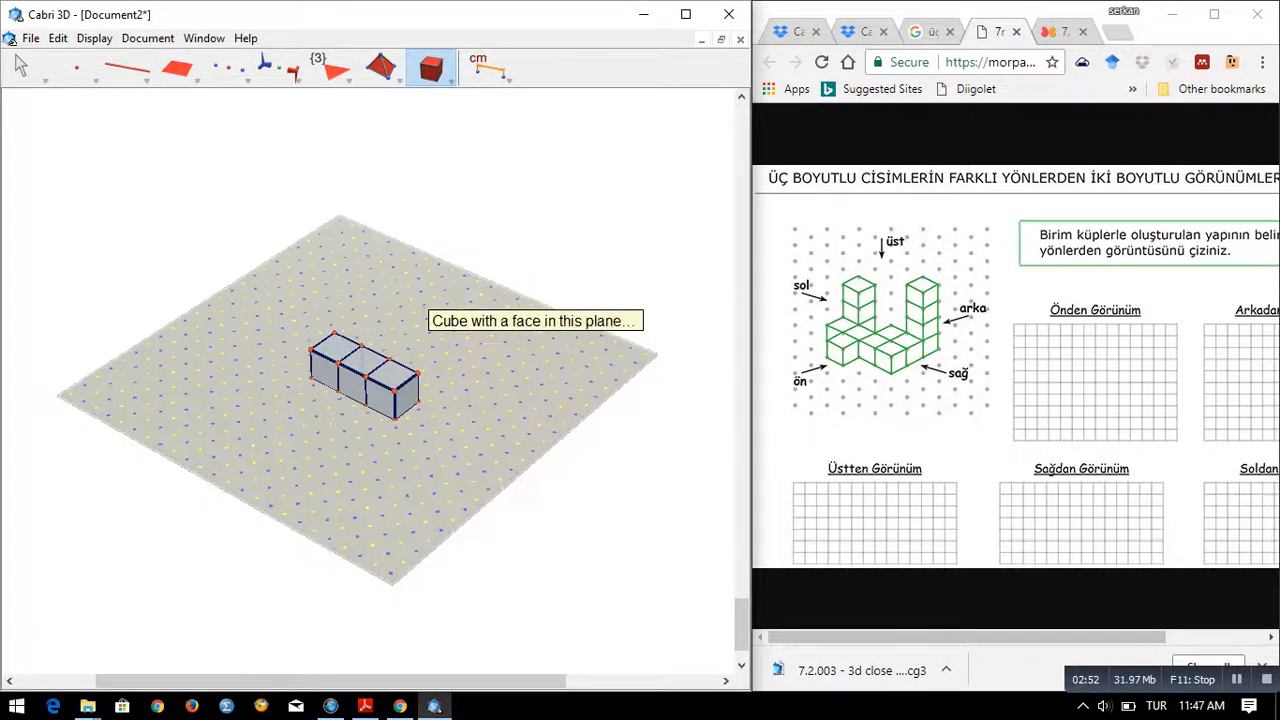
# Stack three cubes on top of the end cube of the row to form a tower four cubes high
pyautogui.click(393, 378)
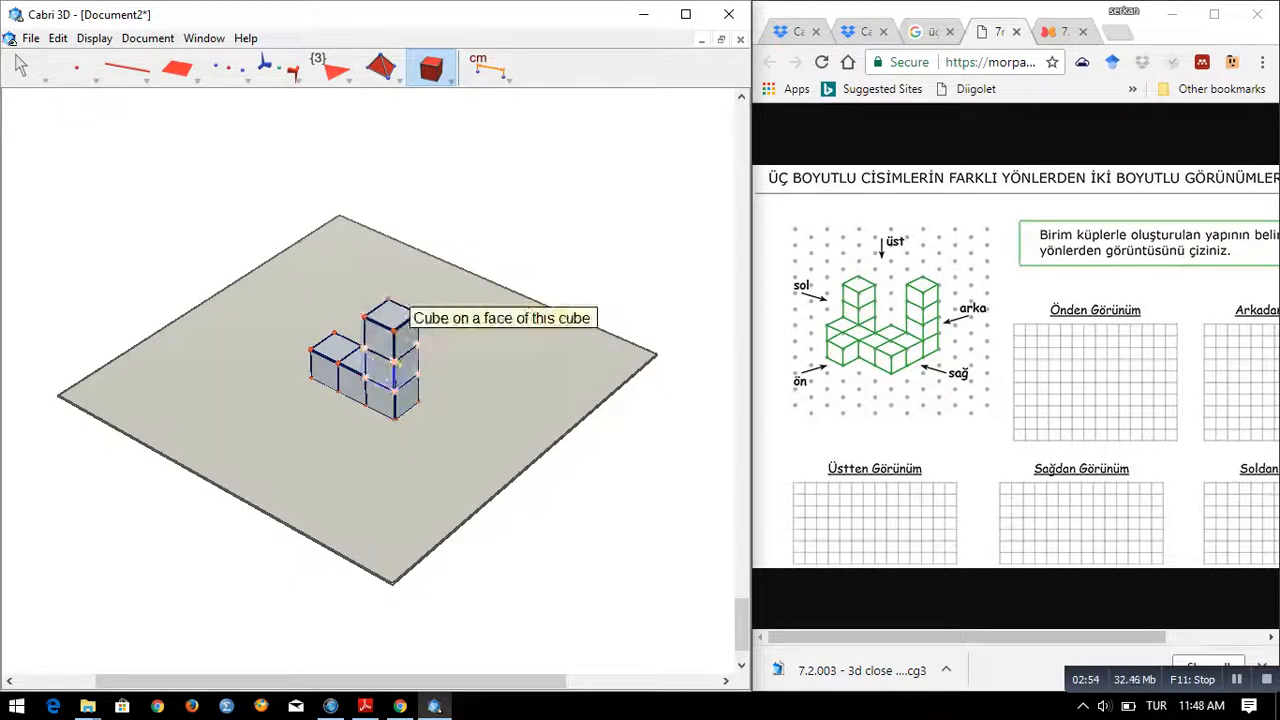
pyautogui.click(394, 318)
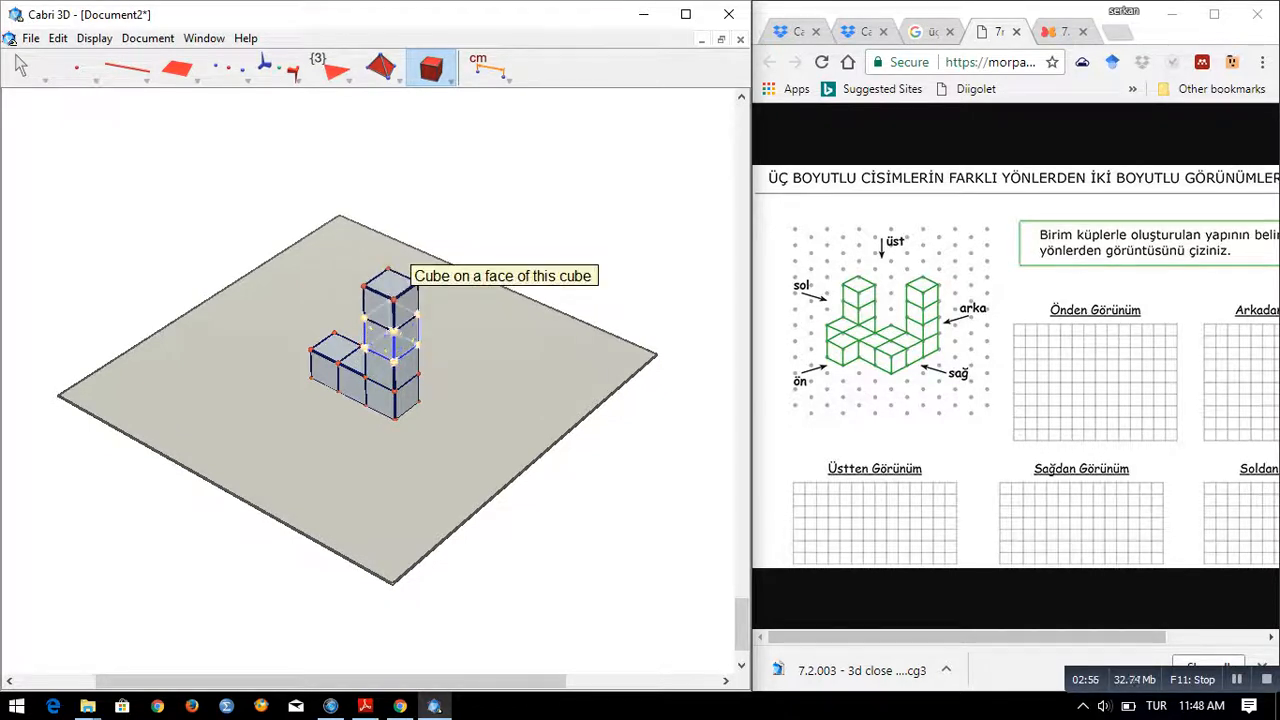
pyautogui.click(391, 316)
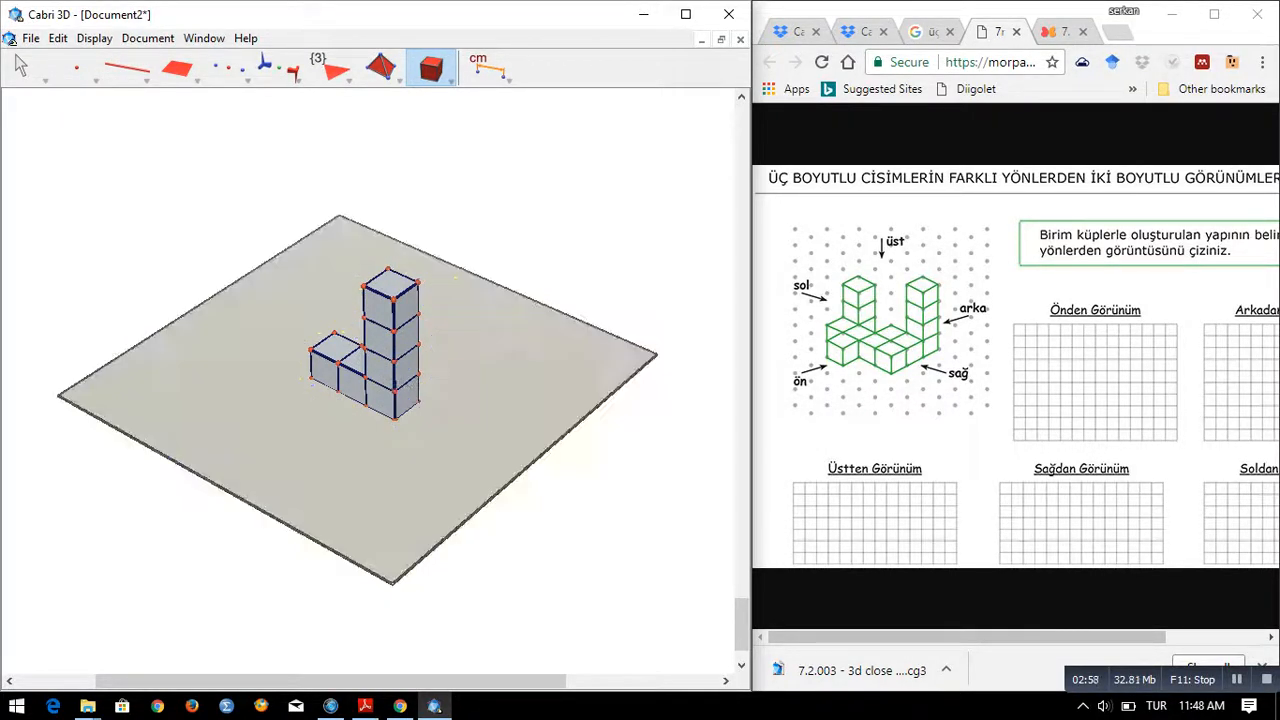
# Extend the base layer beside the tower's row with a second row of two cubes and a third row of three cubes
pyautogui.moveTo(195, 476); pyautogui.dragTo(475, 490, button='right')
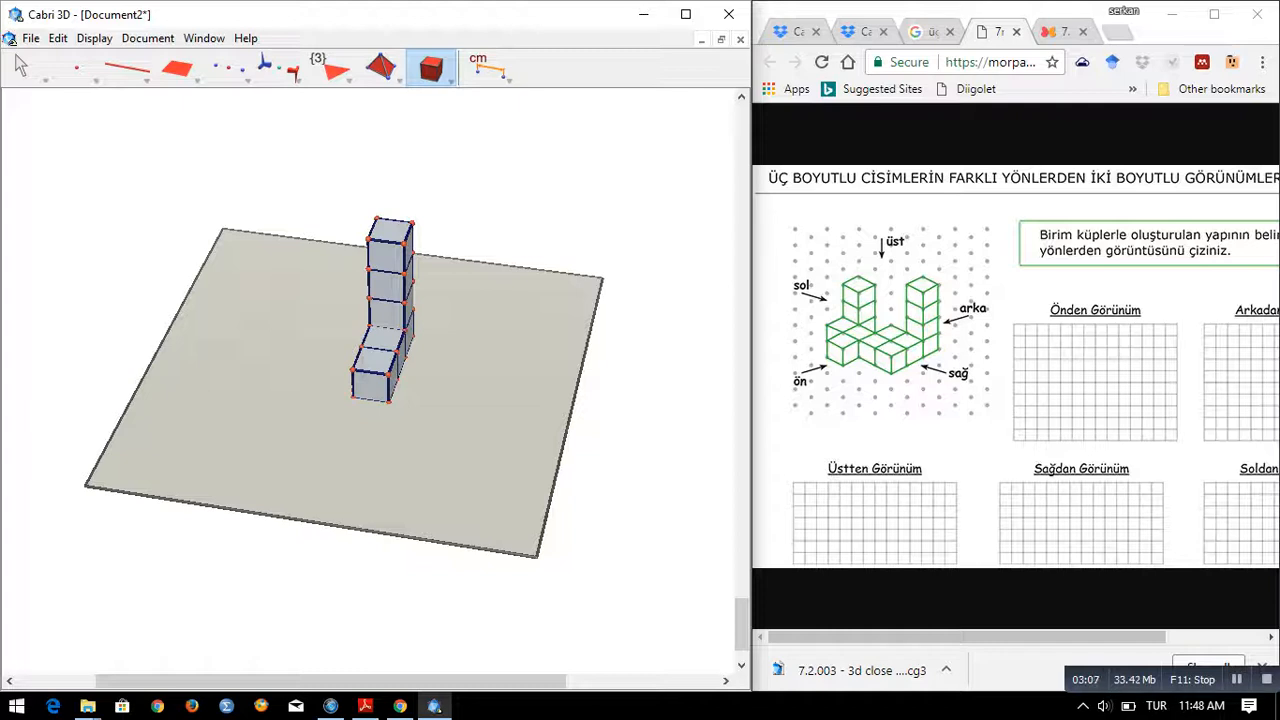
pyautogui.moveTo(265, 360); pyautogui.dragTo(428, 350, button='right')
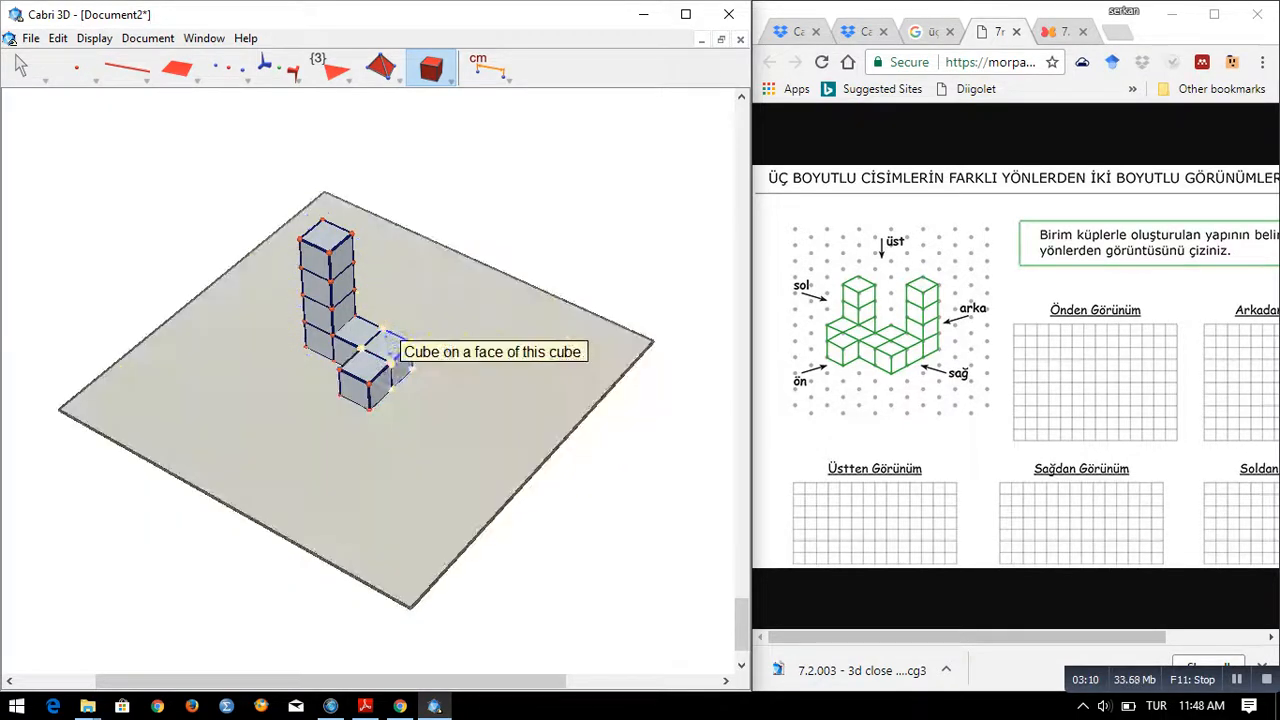
pyautogui.click(360, 345)
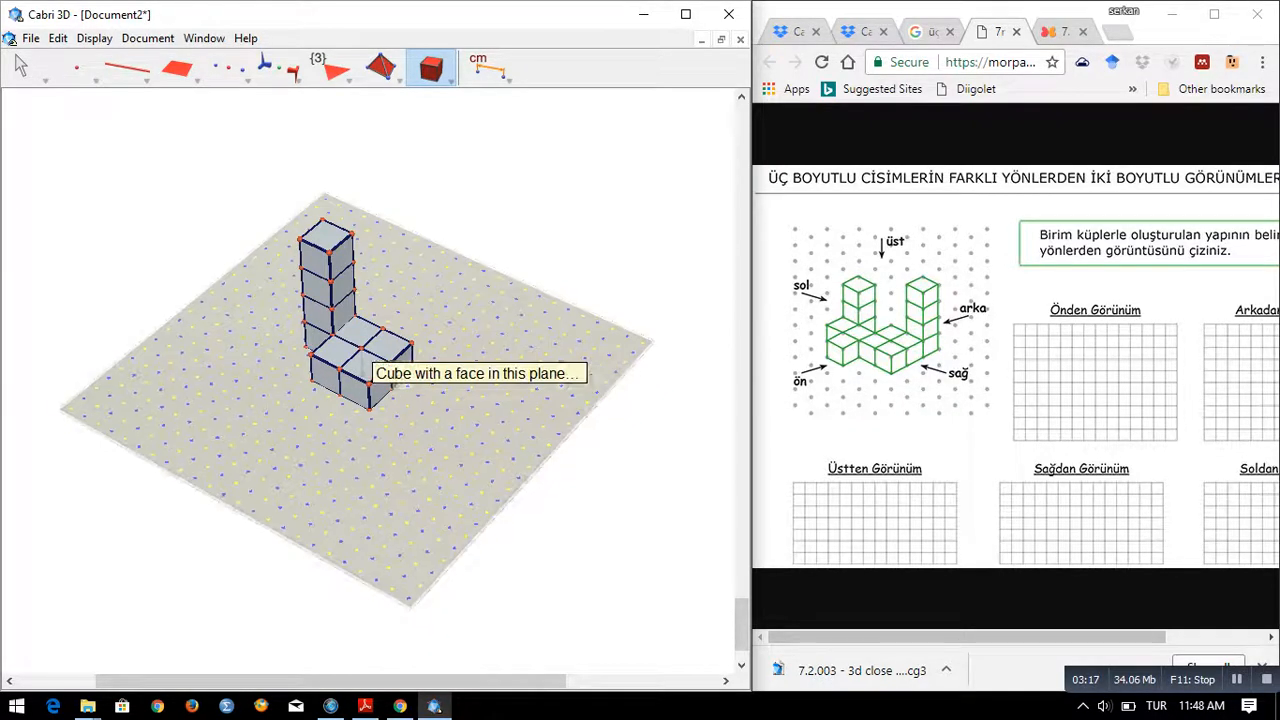
pyautogui.click(362, 356)
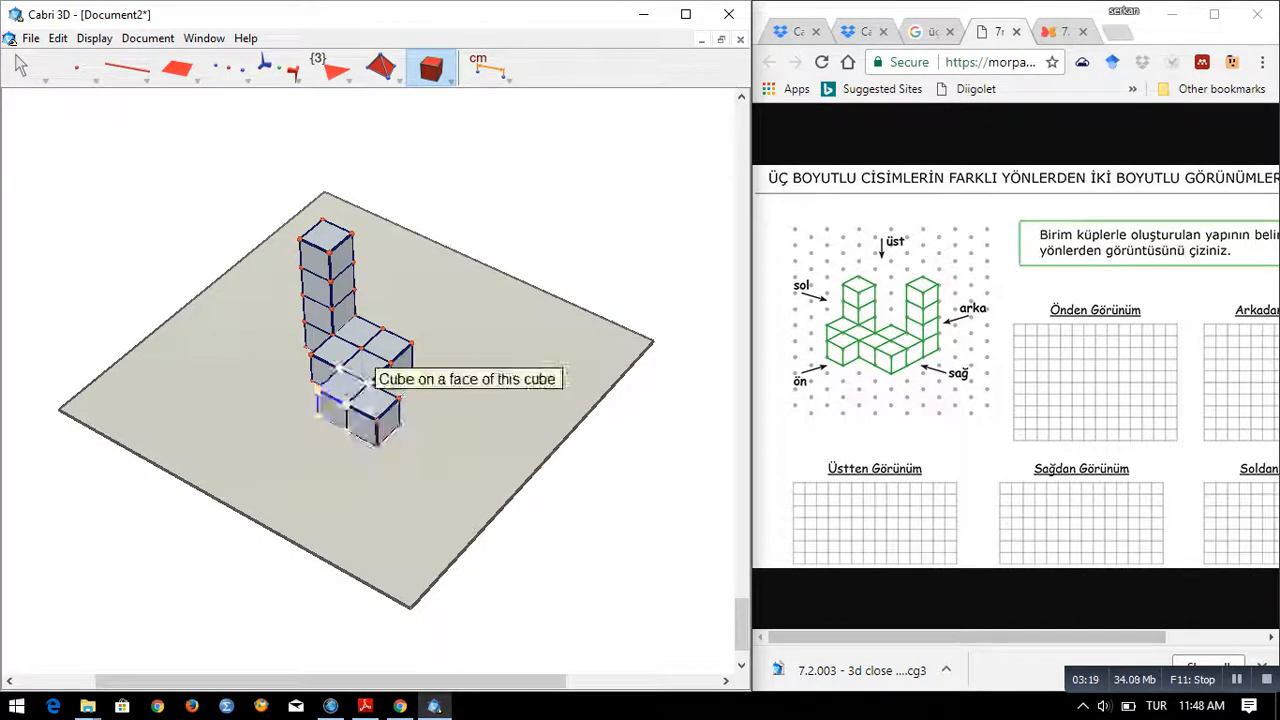
pyautogui.click(332, 400)
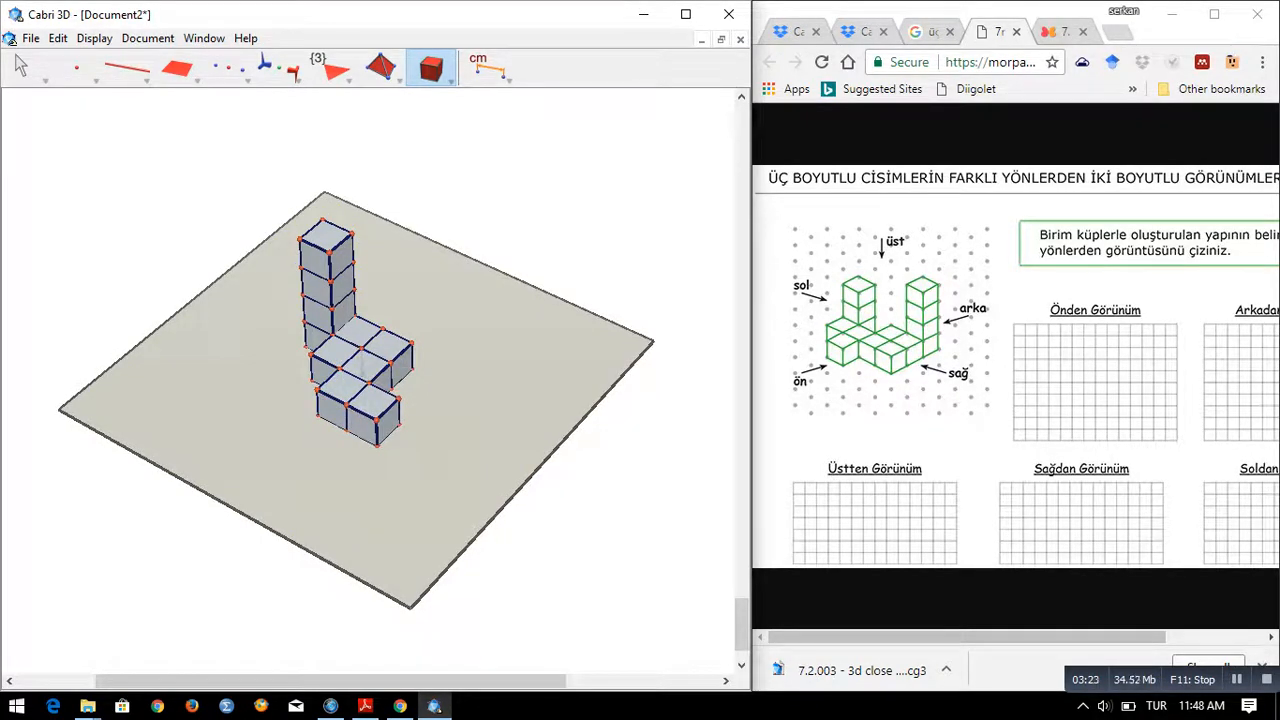
pyautogui.click(318, 362)
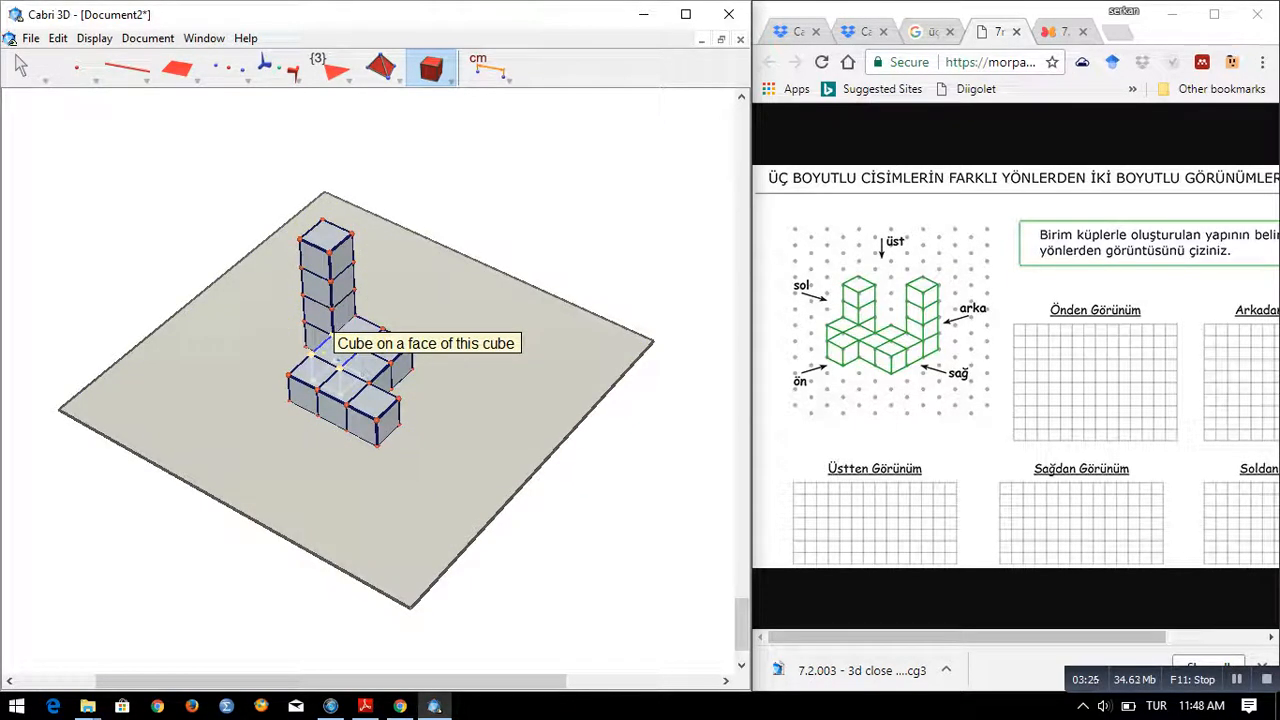
pyautogui.click(332, 334)
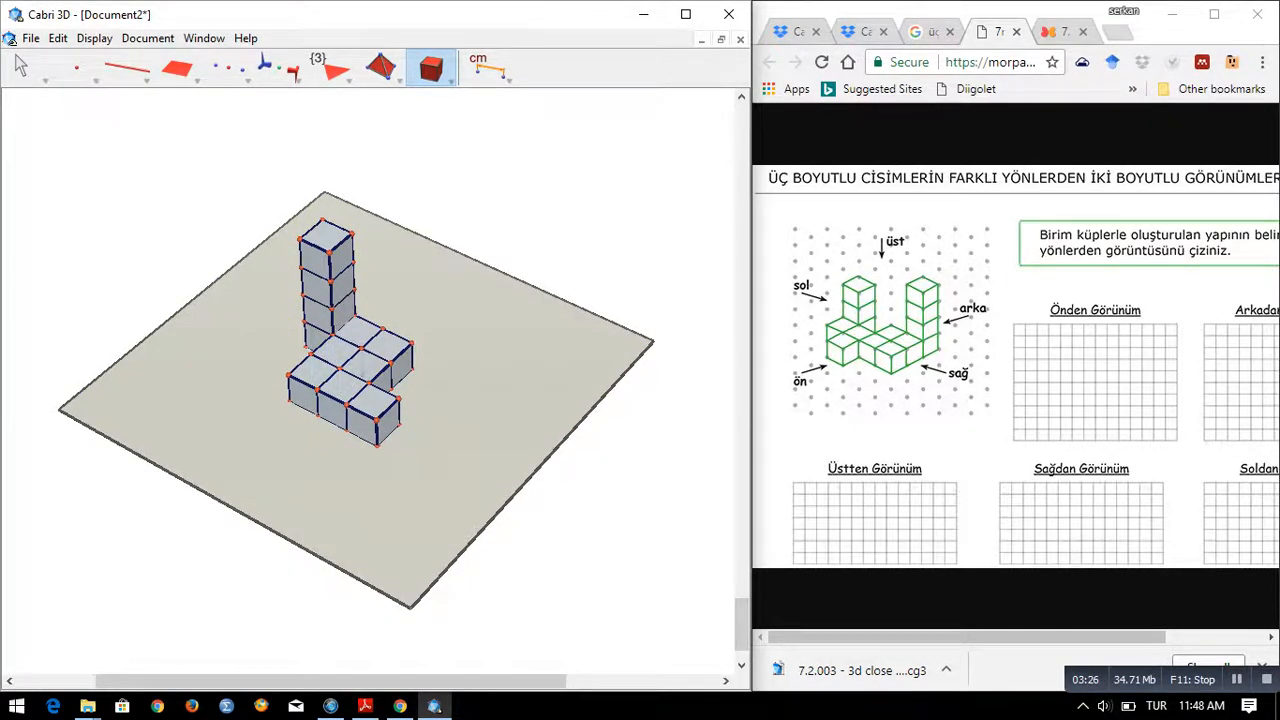
pyautogui.moveTo(350, 400); pyautogui.dragTo(290, 408, button='right')
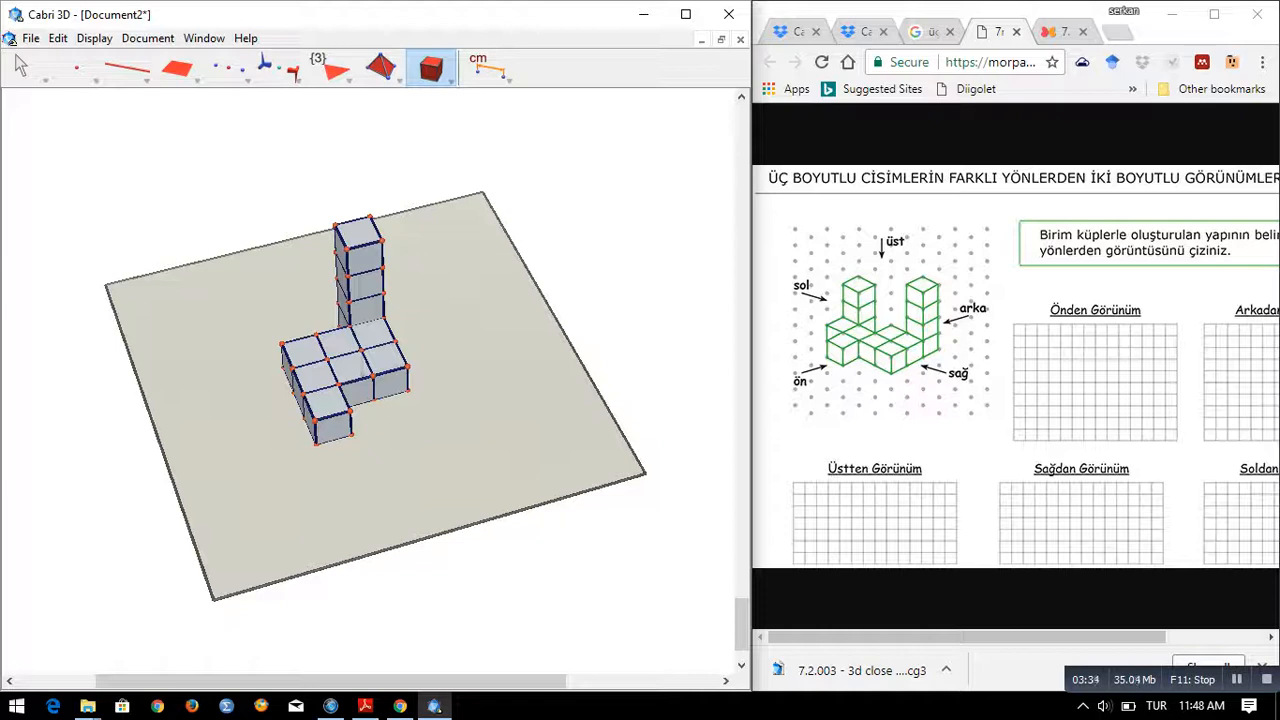
# Delete the outermost cube of the base row directly in front of the tower and add a cube to the adjacent row's end face
pyautogui.press('Escape')
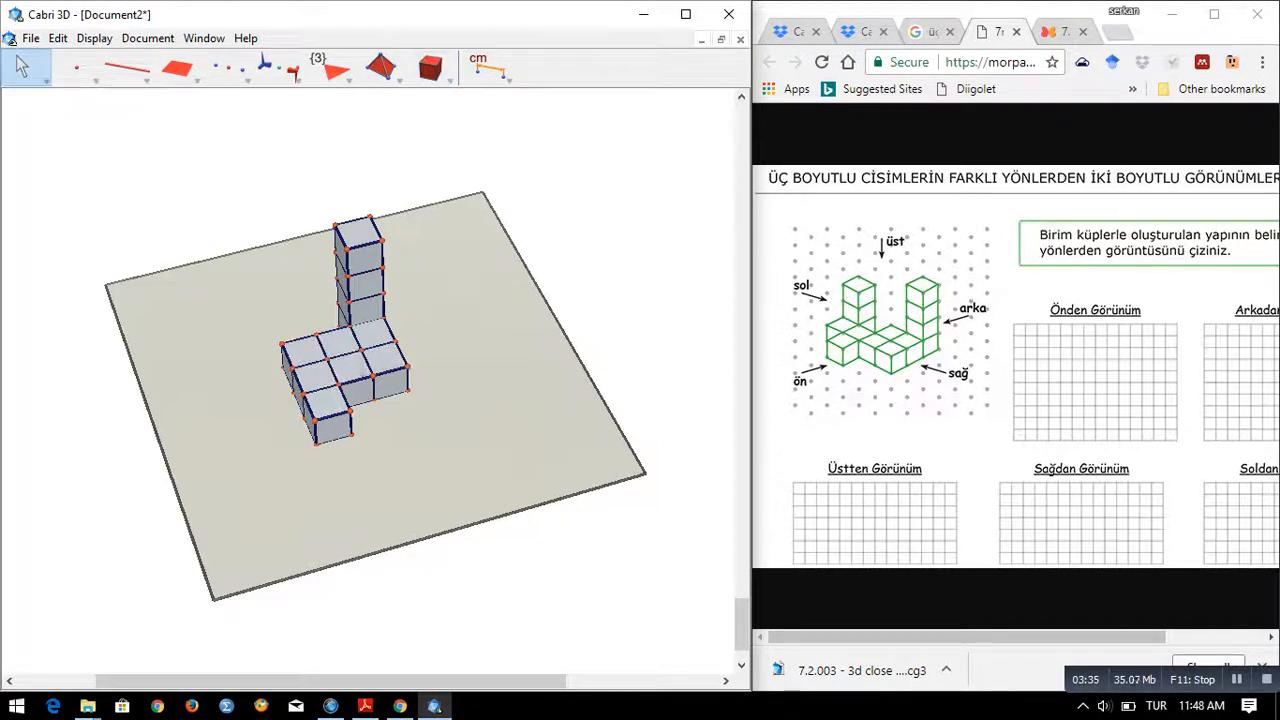
pyautogui.click(305, 352)
pyautogui.press('Delete')
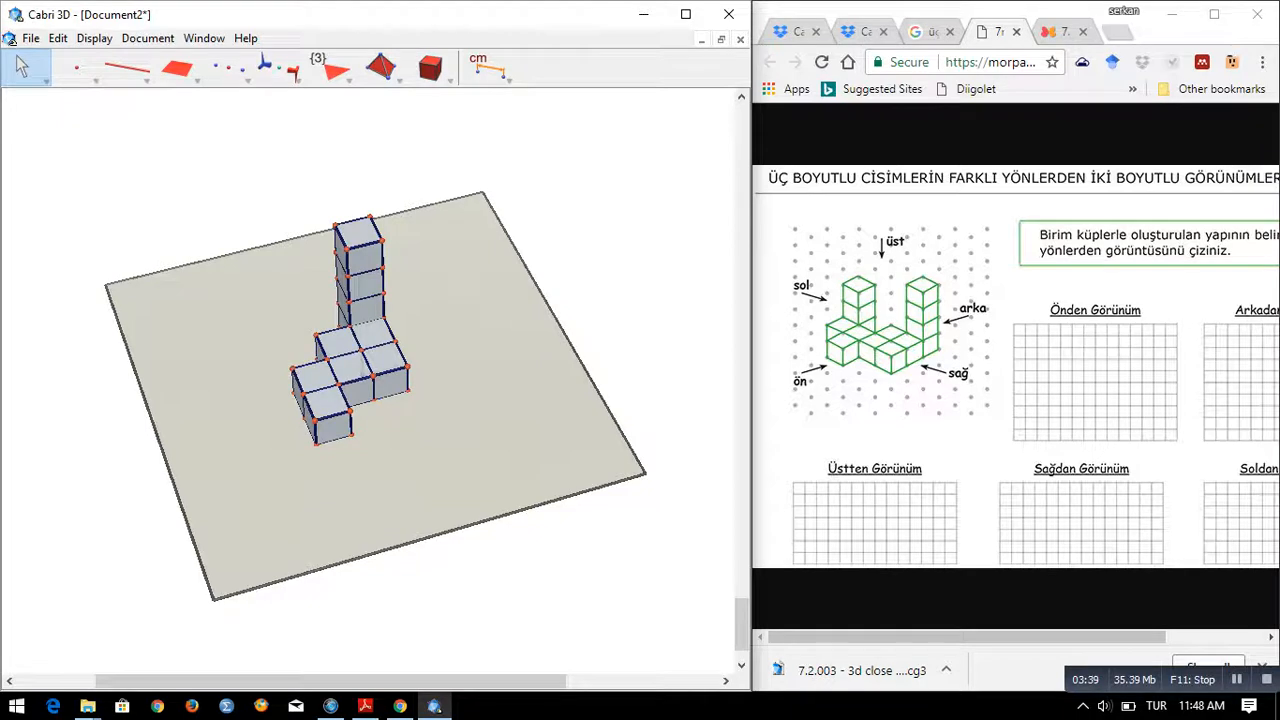
pyautogui.click(431, 68)
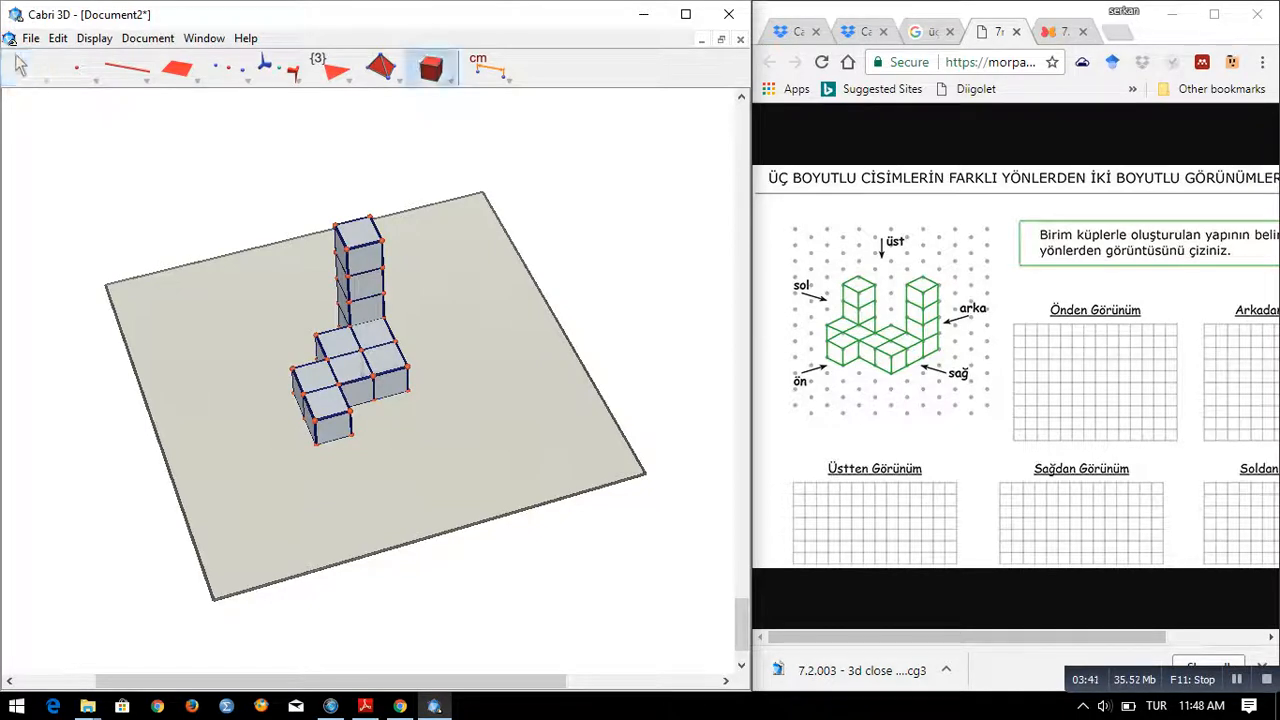
pyautogui.click(298, 390)
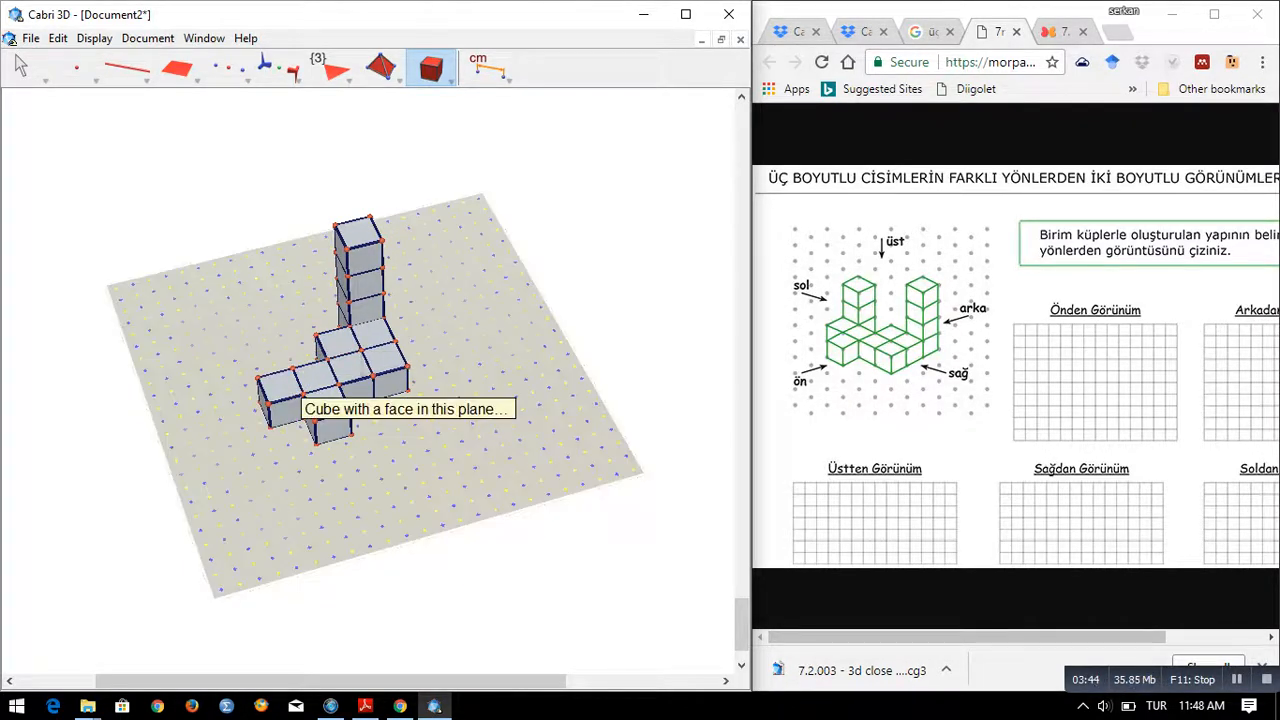
# Build a second tower three cubes high on the base layer by adding a cube beside the row's end cube and stacking two more
pyautogui.moveTo(294, 398); pyautogui.dragTo(498, 396, button='right')
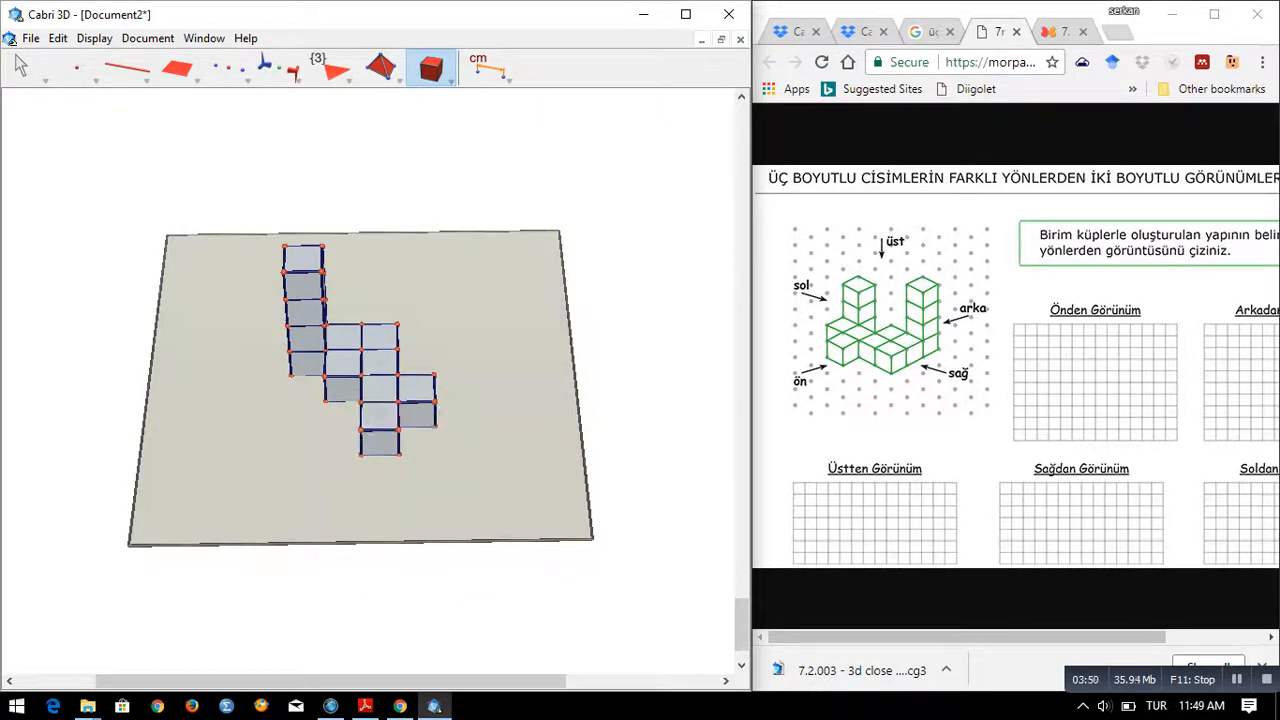
pyautogui.moveTo(384, 412); pyautogui.dragTo(480, 401, button='right')
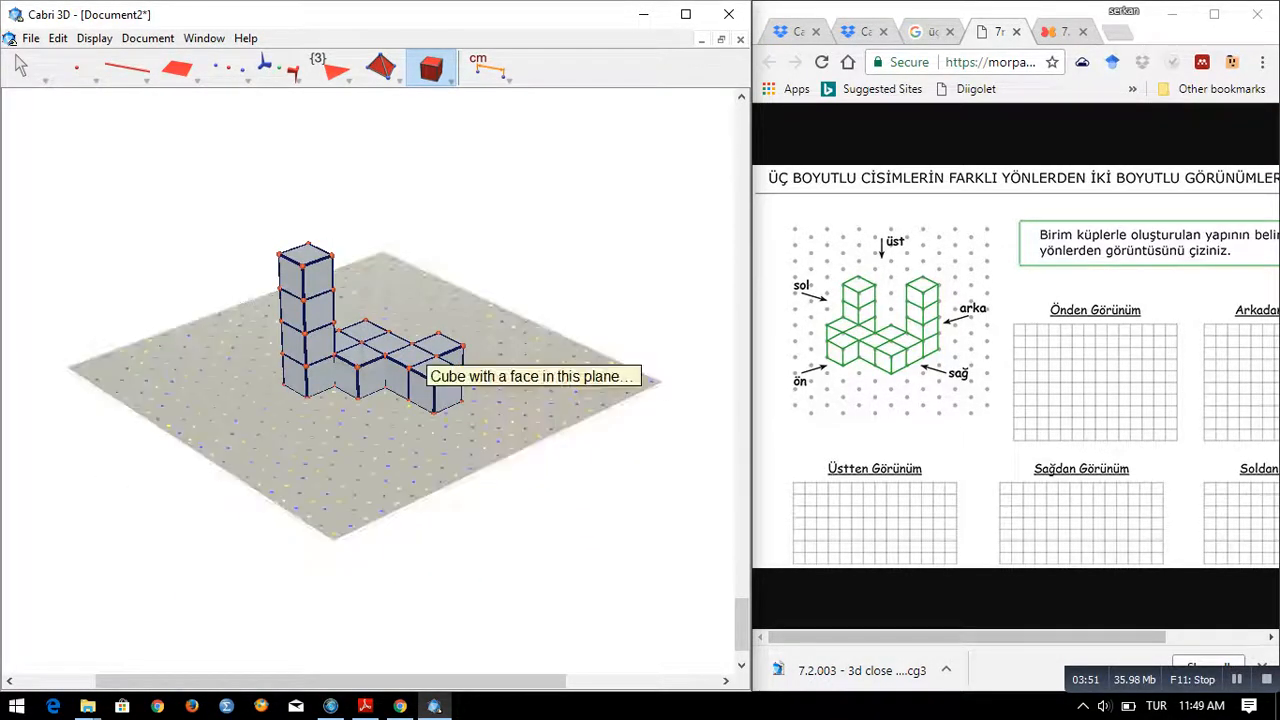
pyautogui.click(438, 388)
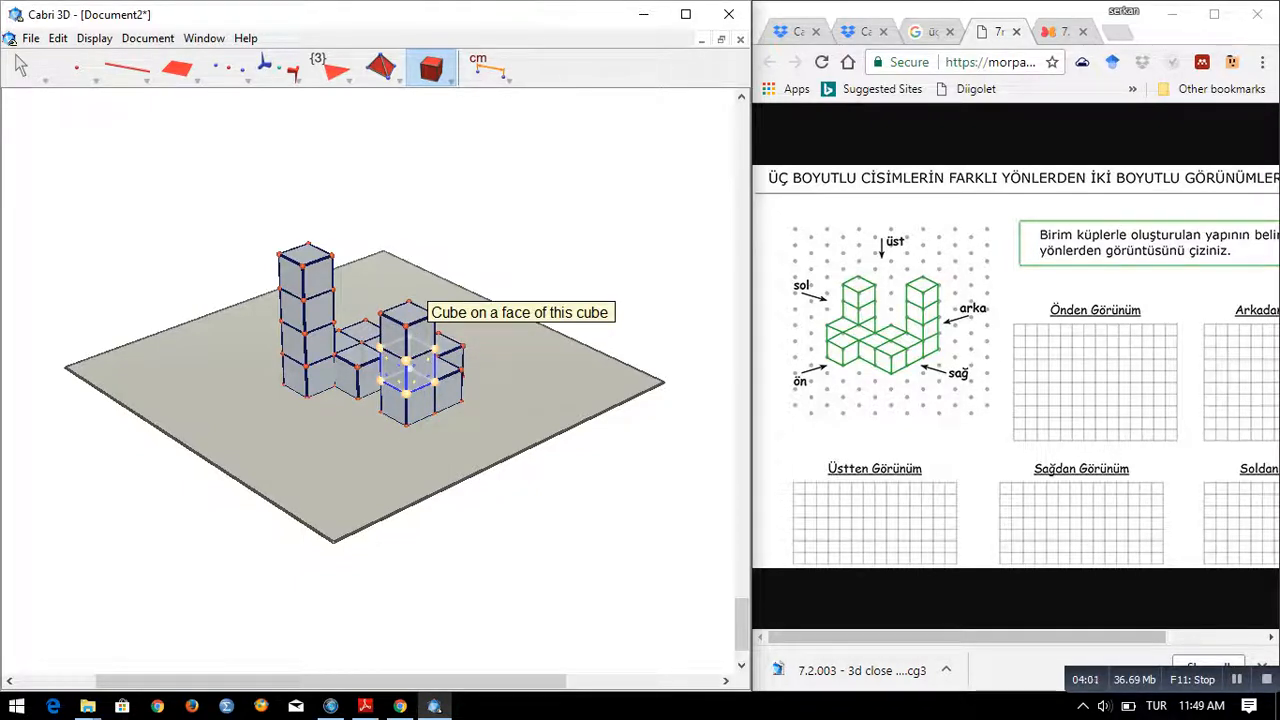
pyautogui.click(420, 345)
pyautogui.moveTo(510, 342); pyautogui.dragTo(415, 345, button='right')
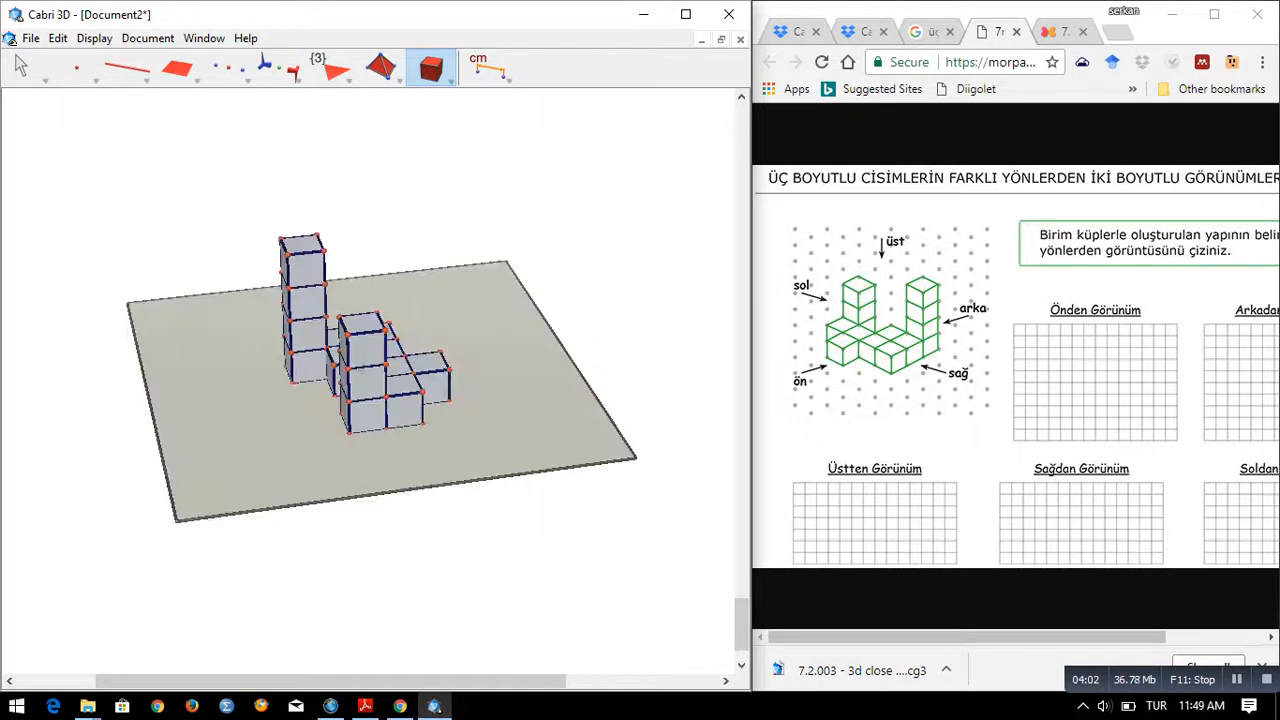
pyautogui.moveTo(560, 350); pyautogui.dragTo(415, 345, button='right')
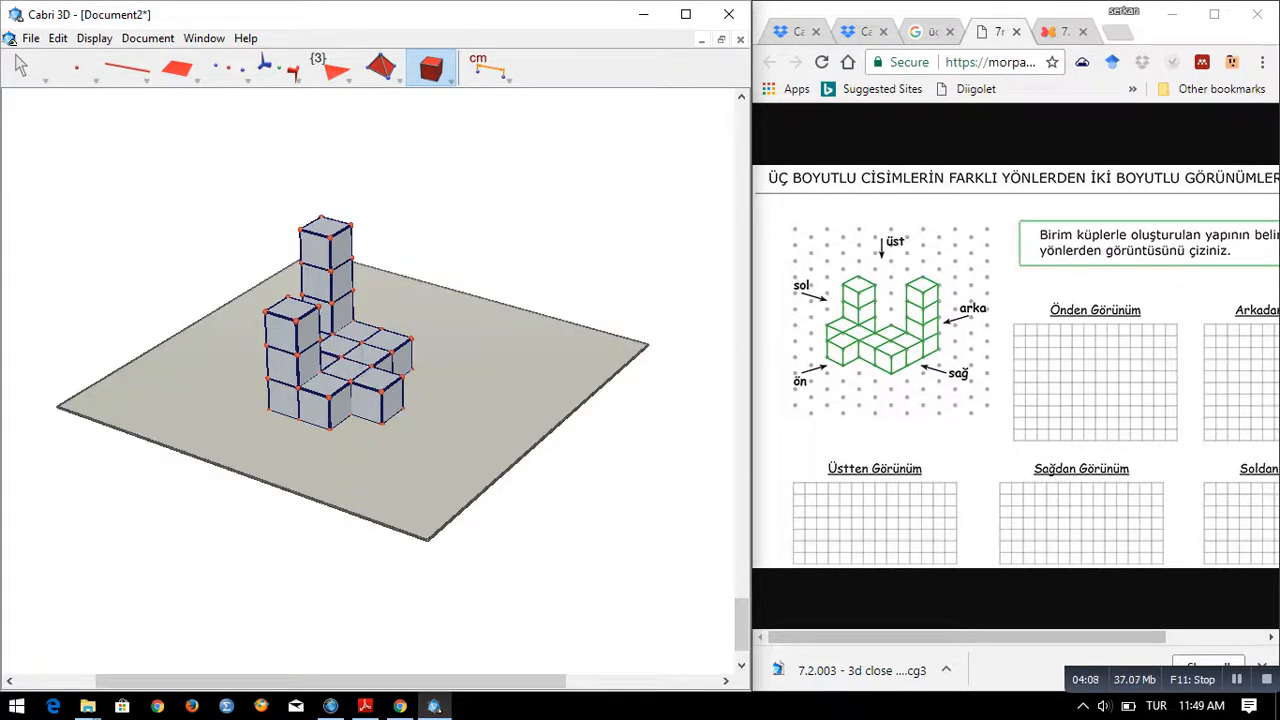
pyautogui.moveTo(512, 335); pyautogui.dragTo(415, 338, button='right')
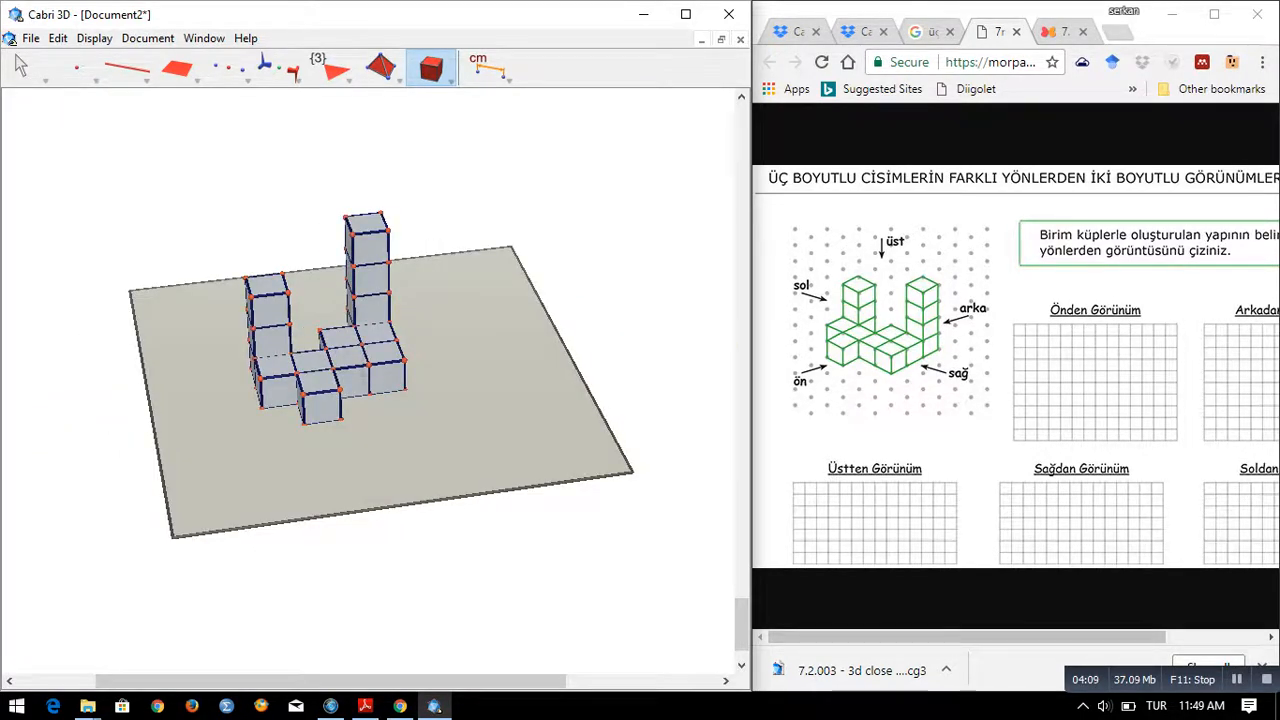
pyautogui.moveTo(520, 350); pyautogui.dragTo(492, 352, button='right')
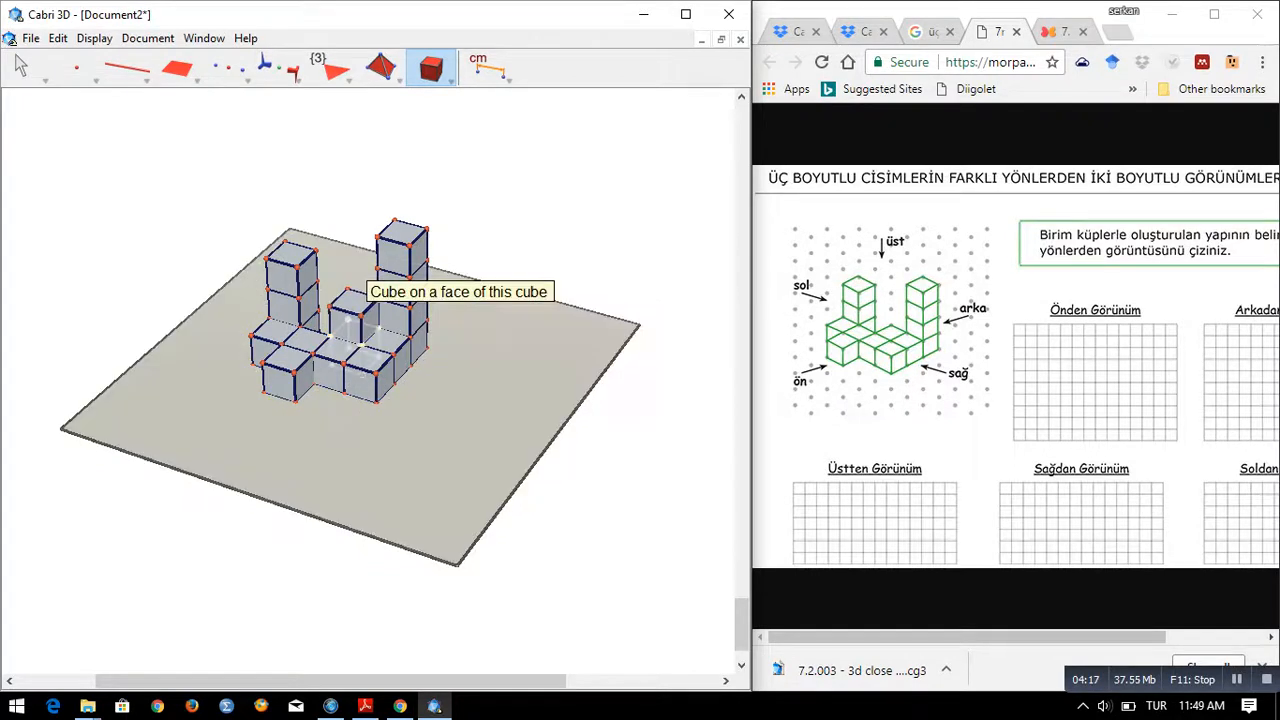
pyautogui.click(385, 340)
pyautogui.press('Escape')
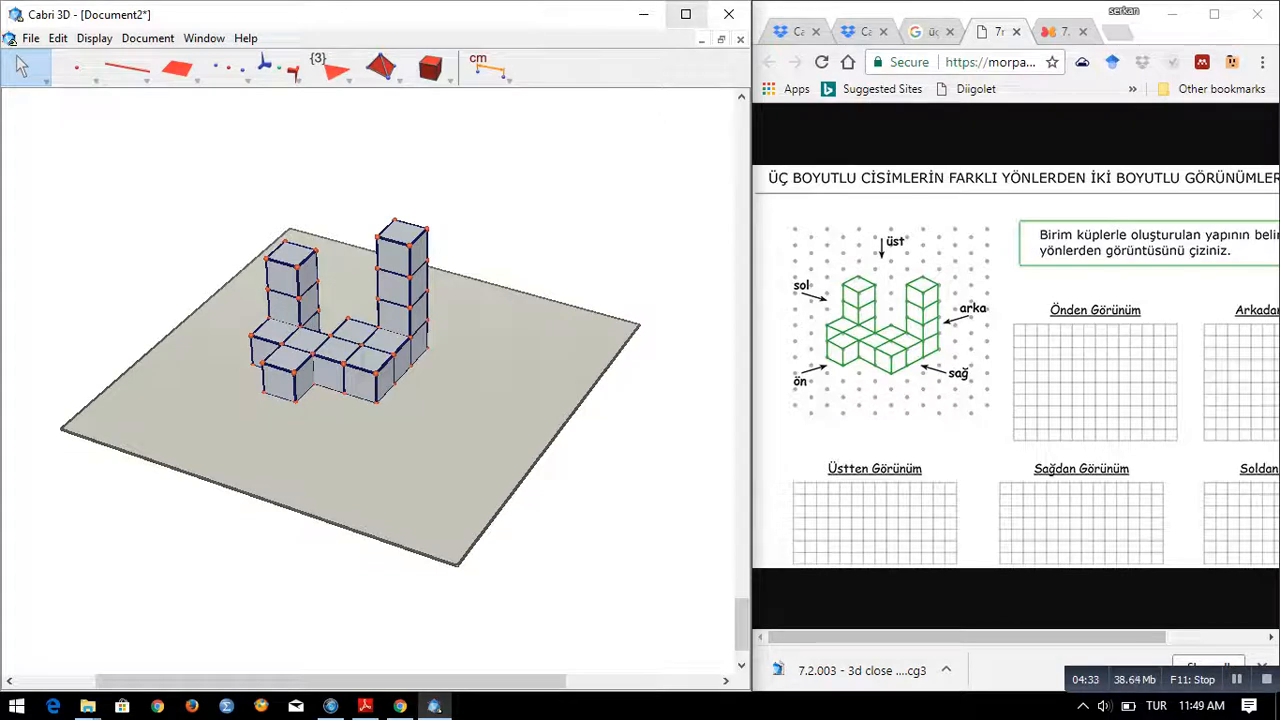
# Maximize the window and add a page using the Technical Drawing European Layout (A4) template
pyautogui.click(685, 14)
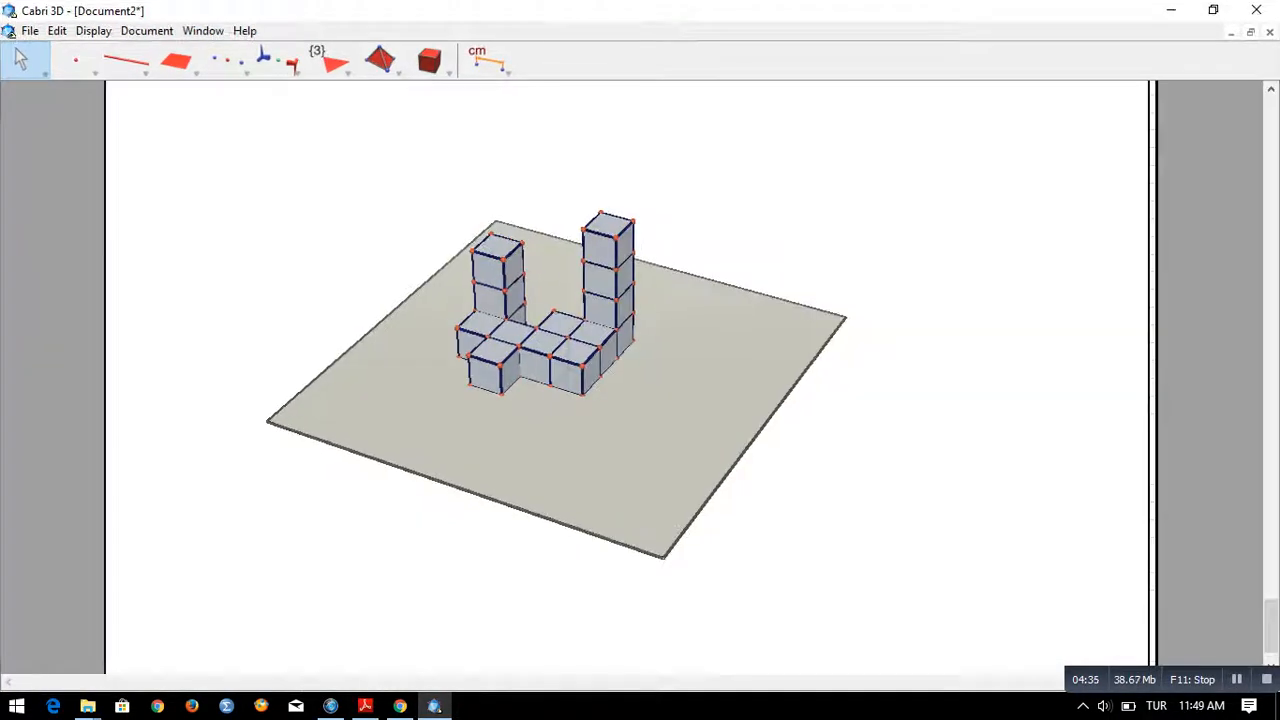
pyautogui.moveTo(640, 480); pyautogui.dragTo(832, 412, button='right')
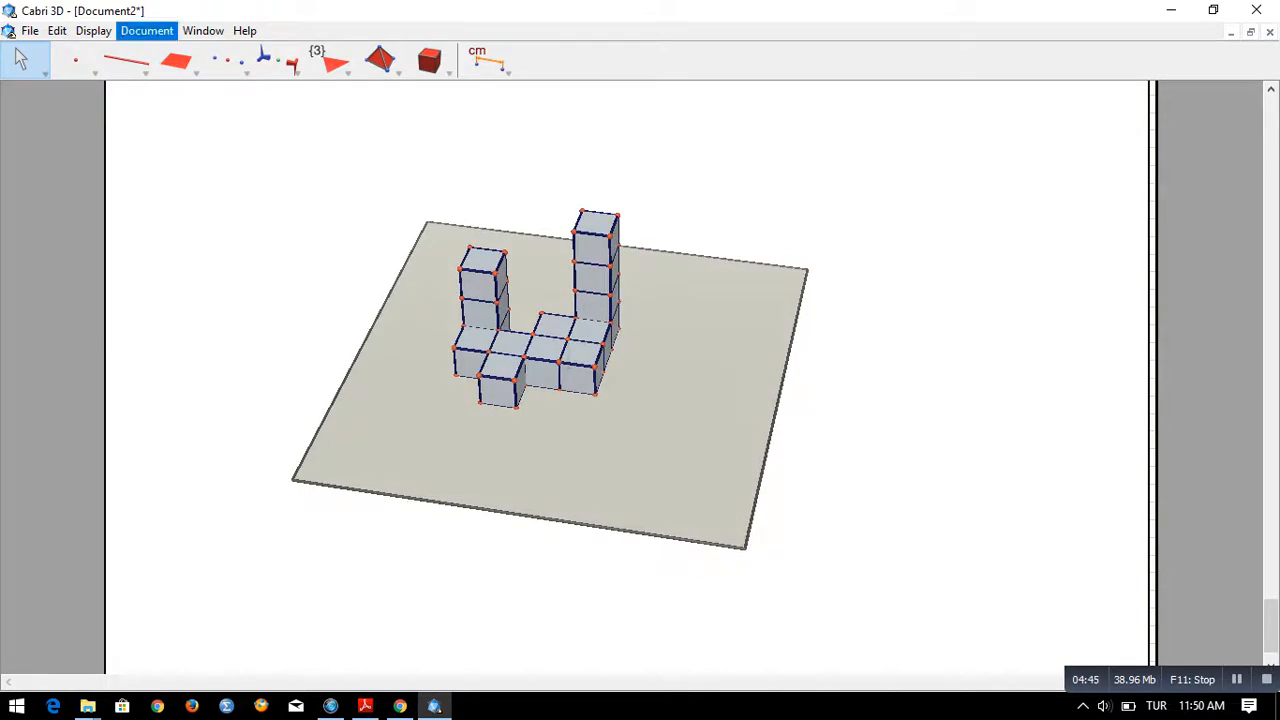
pyautogui.click(147, 31)
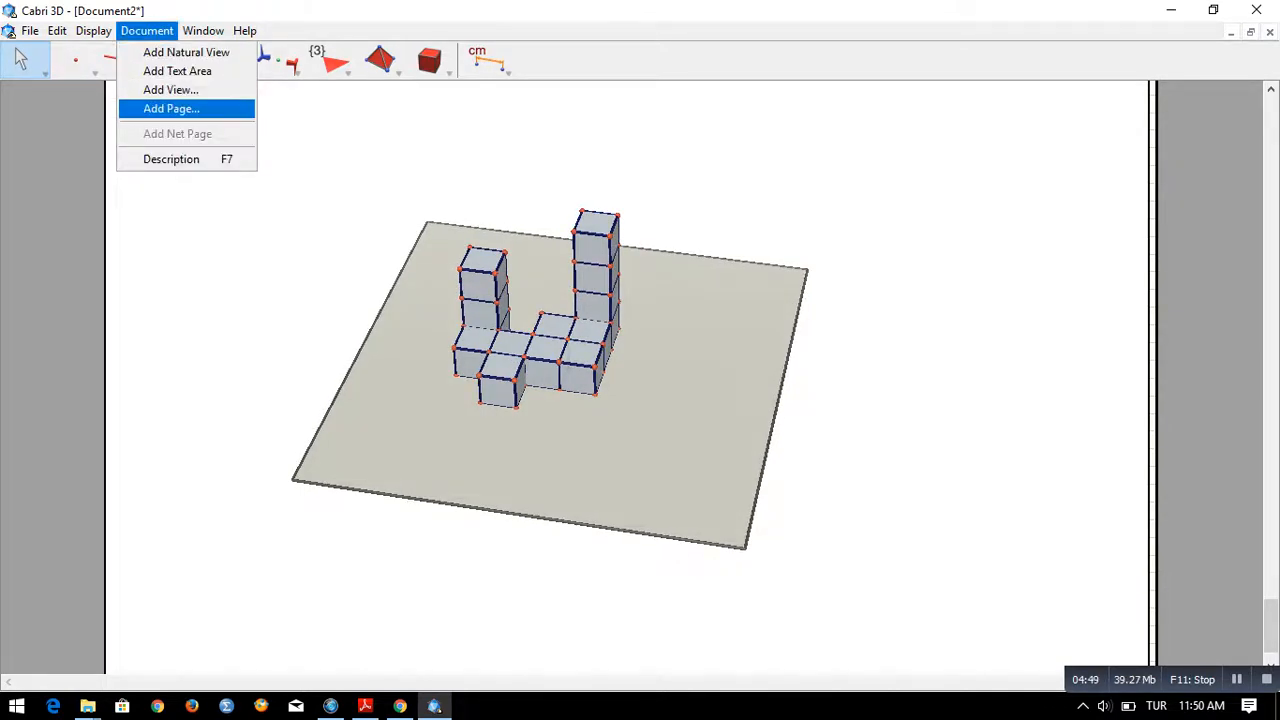
pyautogui.press('Return')
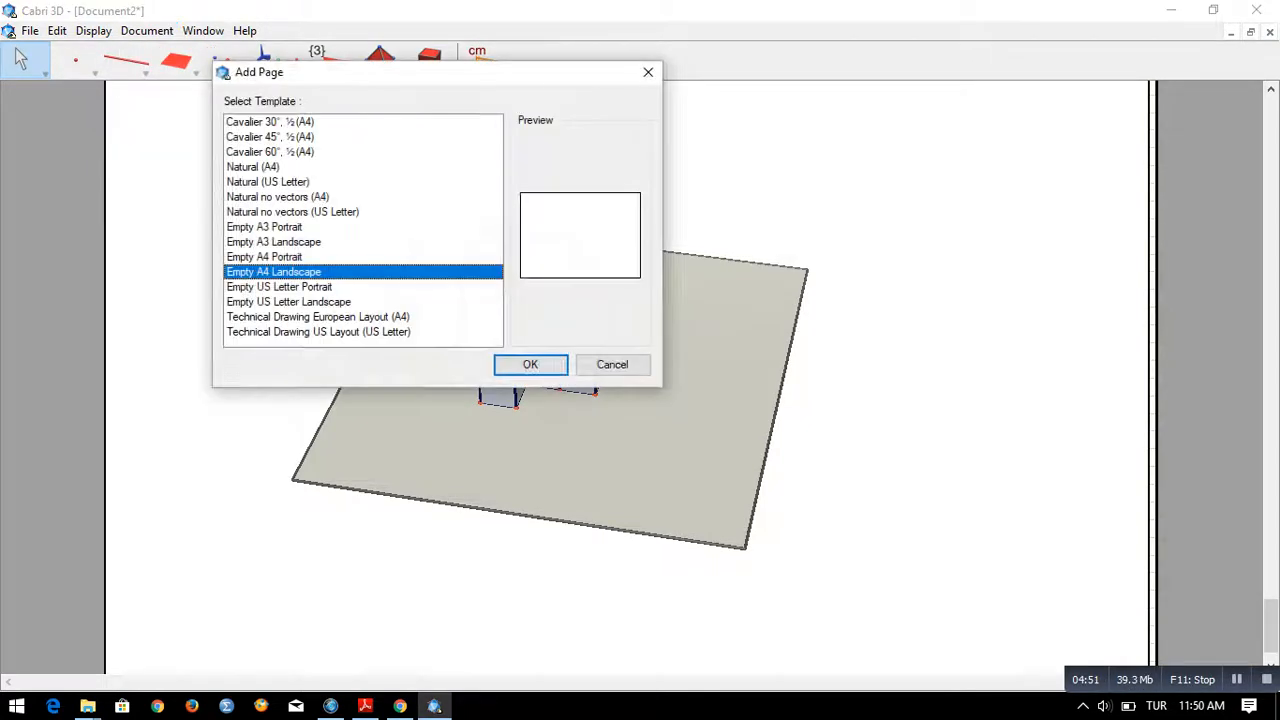
pyautogui.click(318, 317)
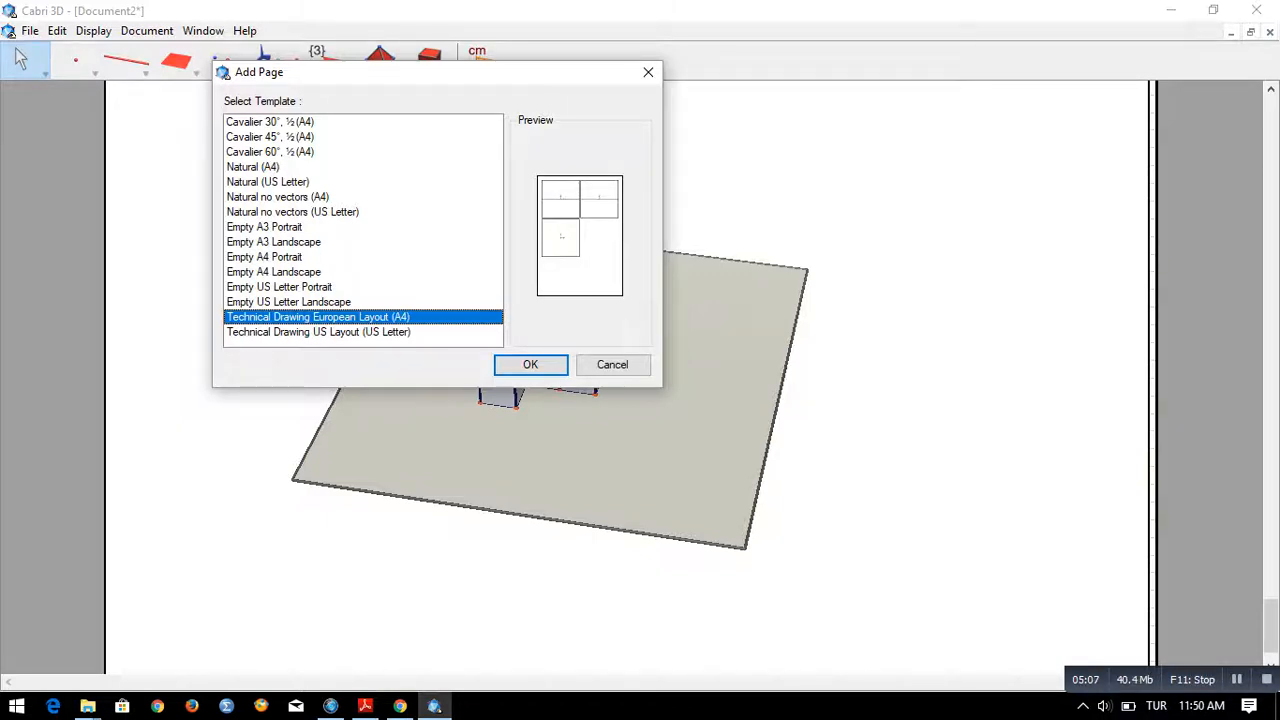
pyautogui.click(530, 364)
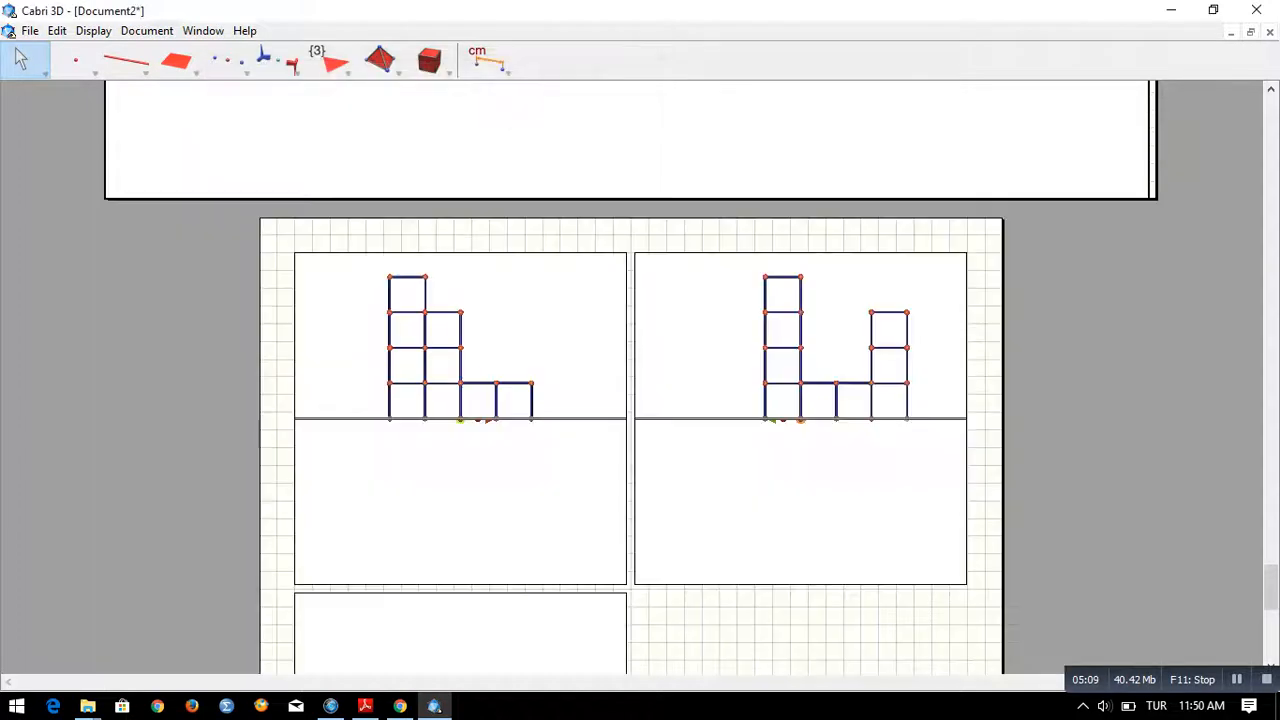
# Examine the projections of the cube structure on the new page and compare them with the 3D model
pyautogui.scroll(-4, 560, 340)
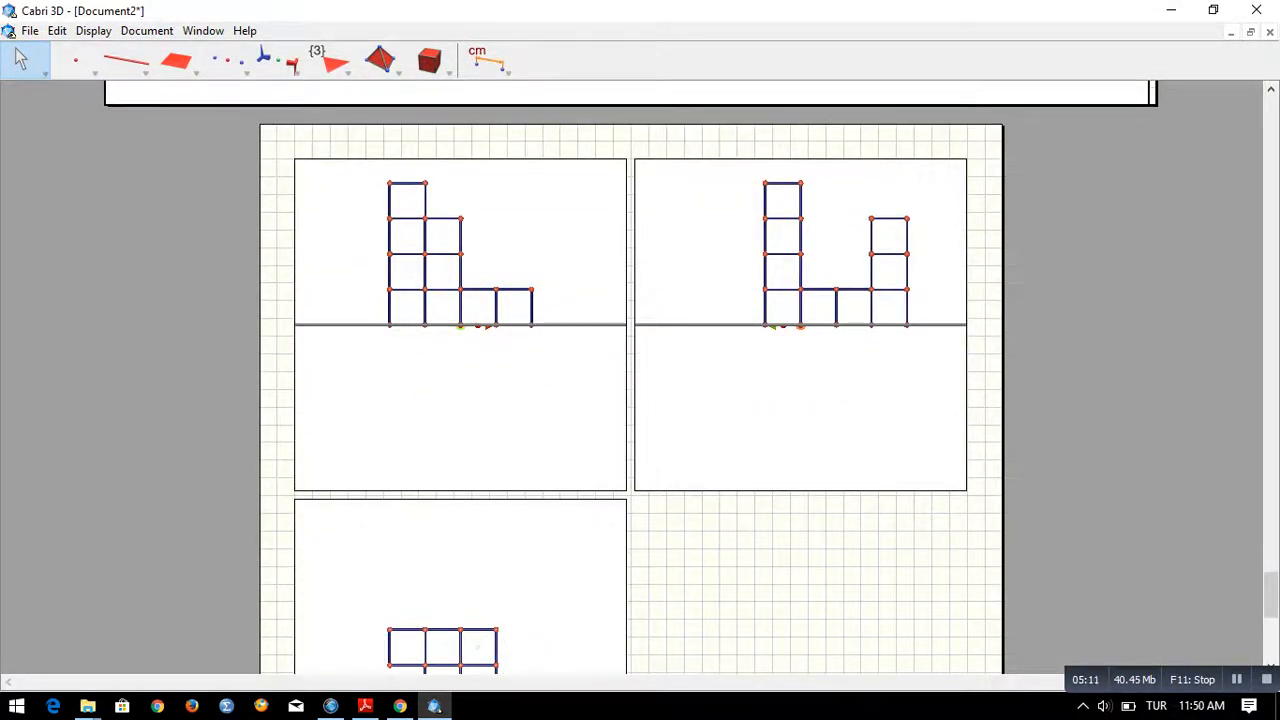
pyautogui.click(93, 30)
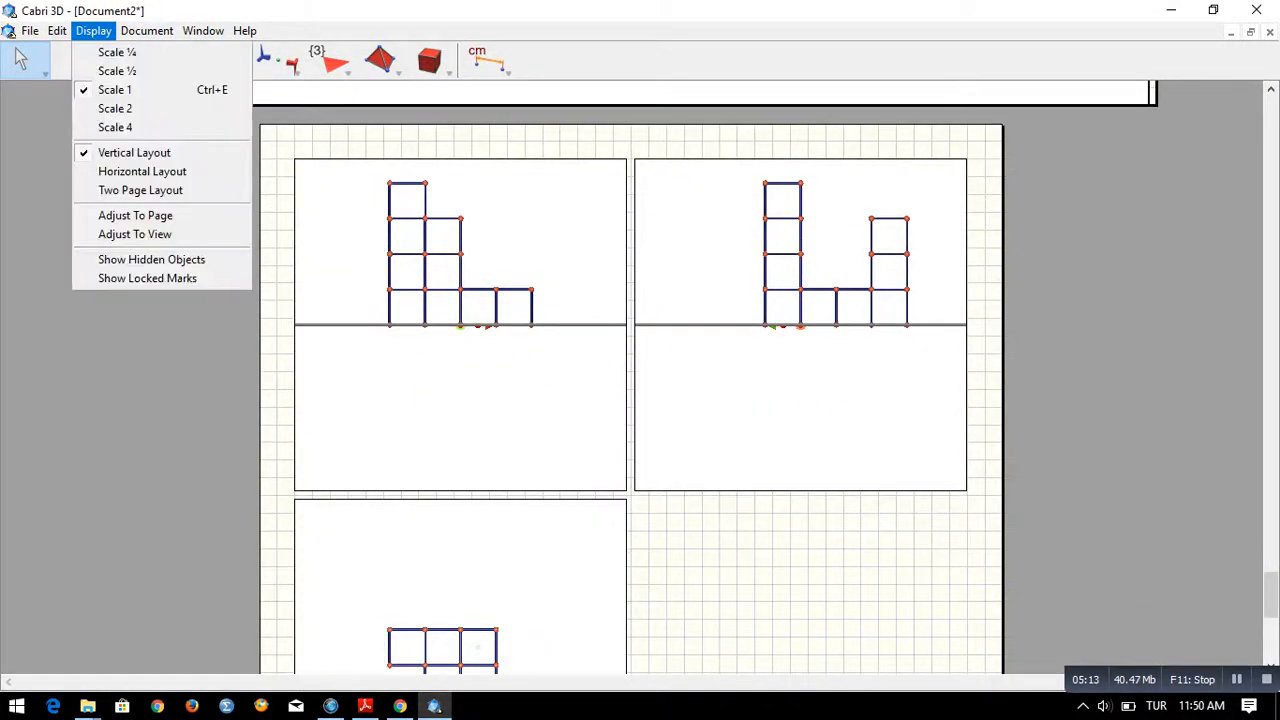
pyautogui.click(116, 90)
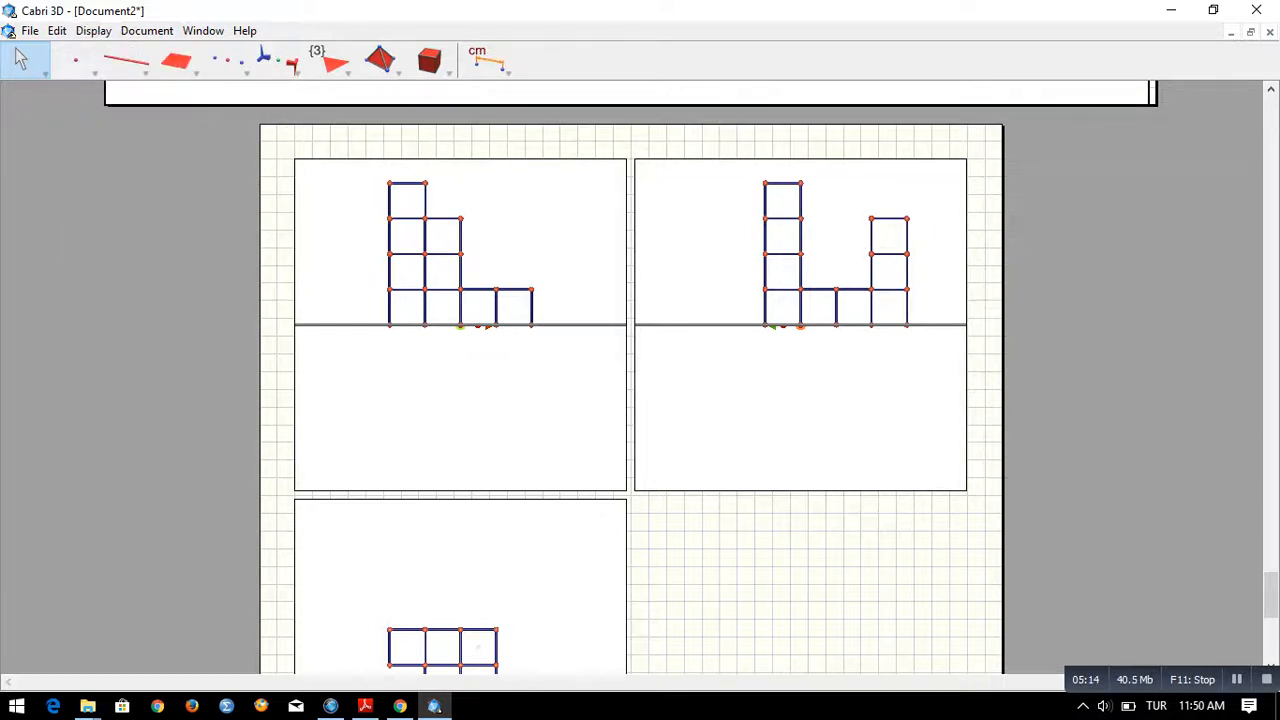
pyautogui.scroll(-1, 630, 400)
pyautogui.scroll(-1, 630, 400)
pyautogui.scroll(2, 630, 400)
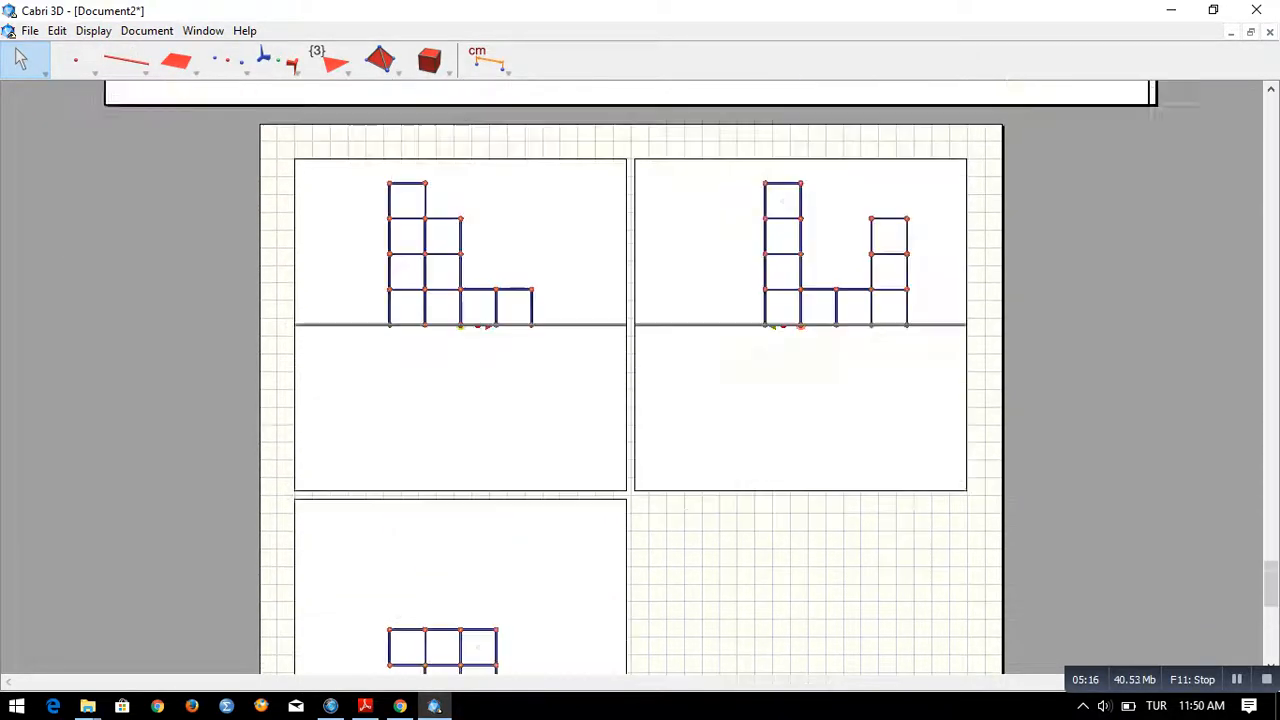
pyautogui.scroll(2, 630, 380)
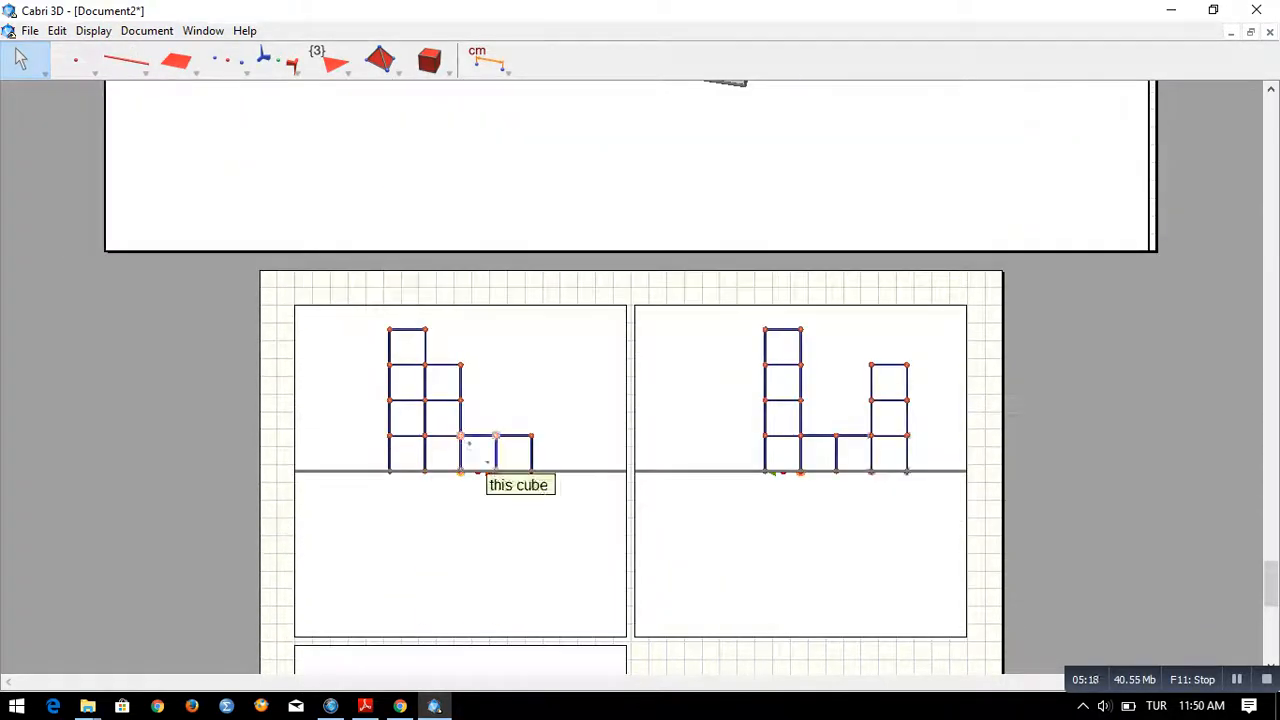
pyautogui.scroll(-8, 845, 462)
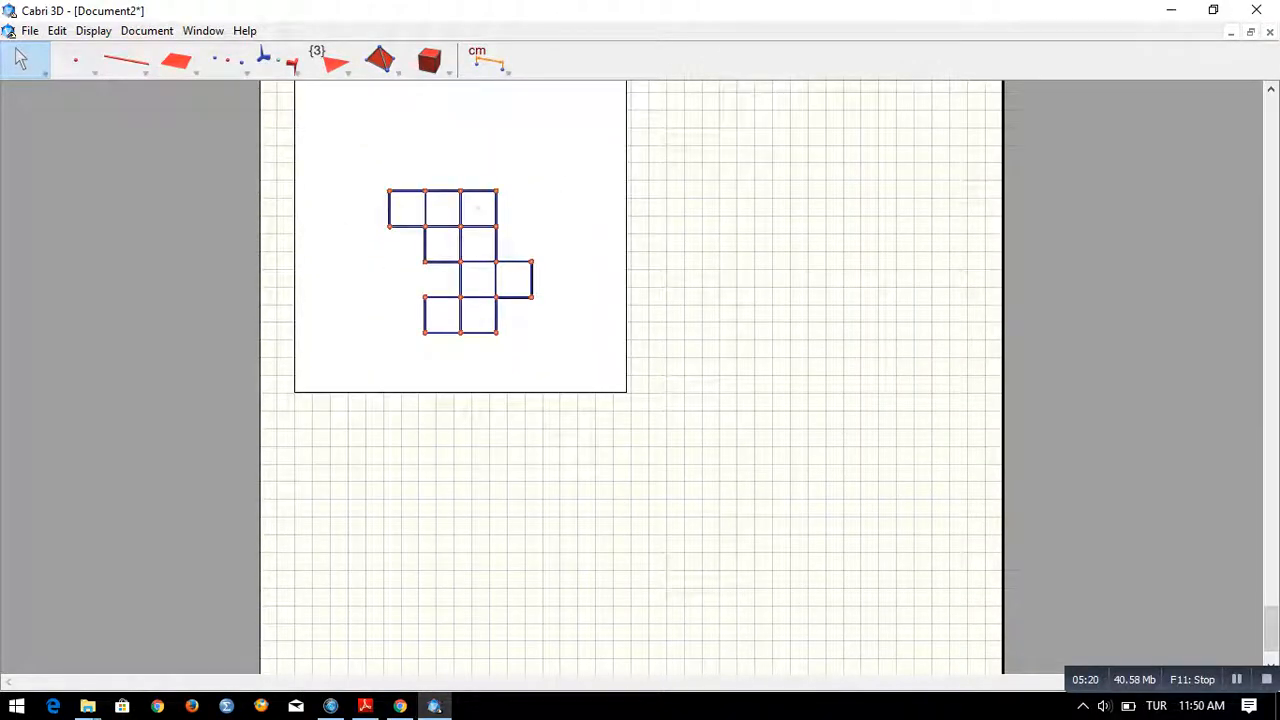
pyautogui.scroll(8, 630, 380)
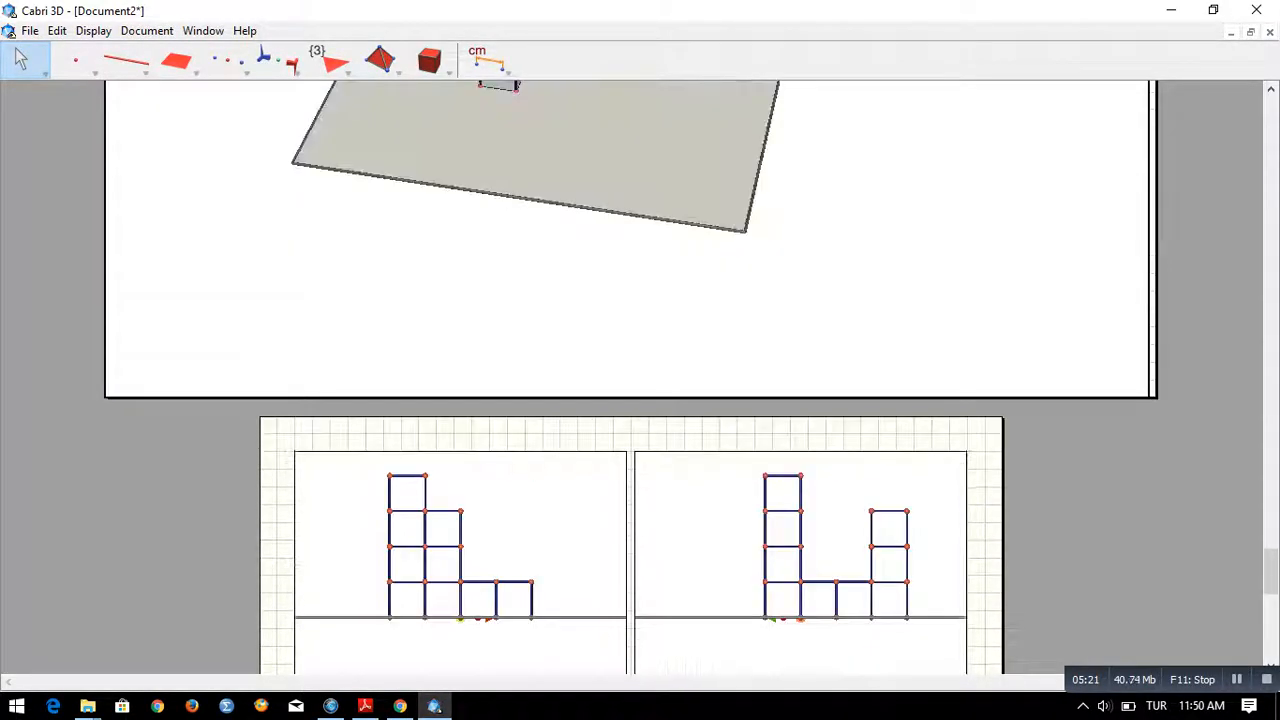
pyautogui.scroll(4, 630, 380)
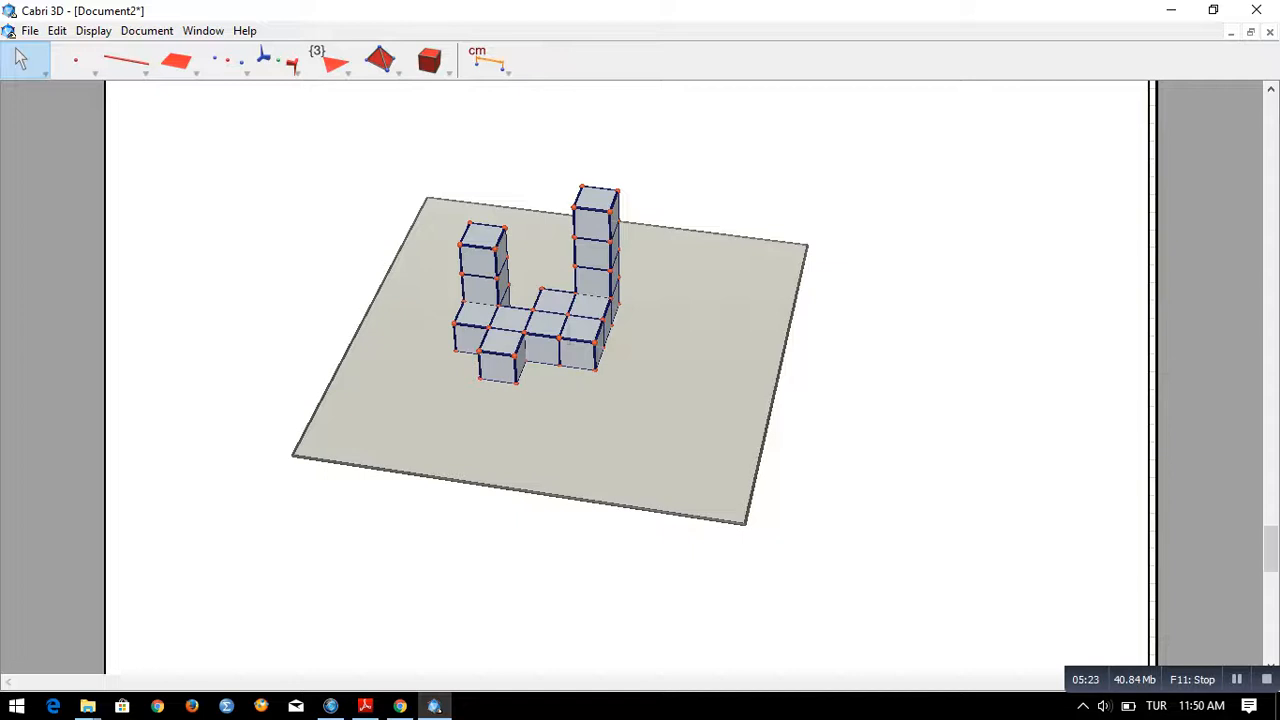
pyautogui.moveTo(570, 340)
pyautogui.mouseDown(button='right')
pyautogui.moveTo(620, 270)
pyautogui.moveTo(640, 190)
pyautogui.moveTo(560, 325)
pyautogui.moveTo(430, 370)
pyautogui.moveTo(580, 335)
pyautogui.mouseUp(button='right')
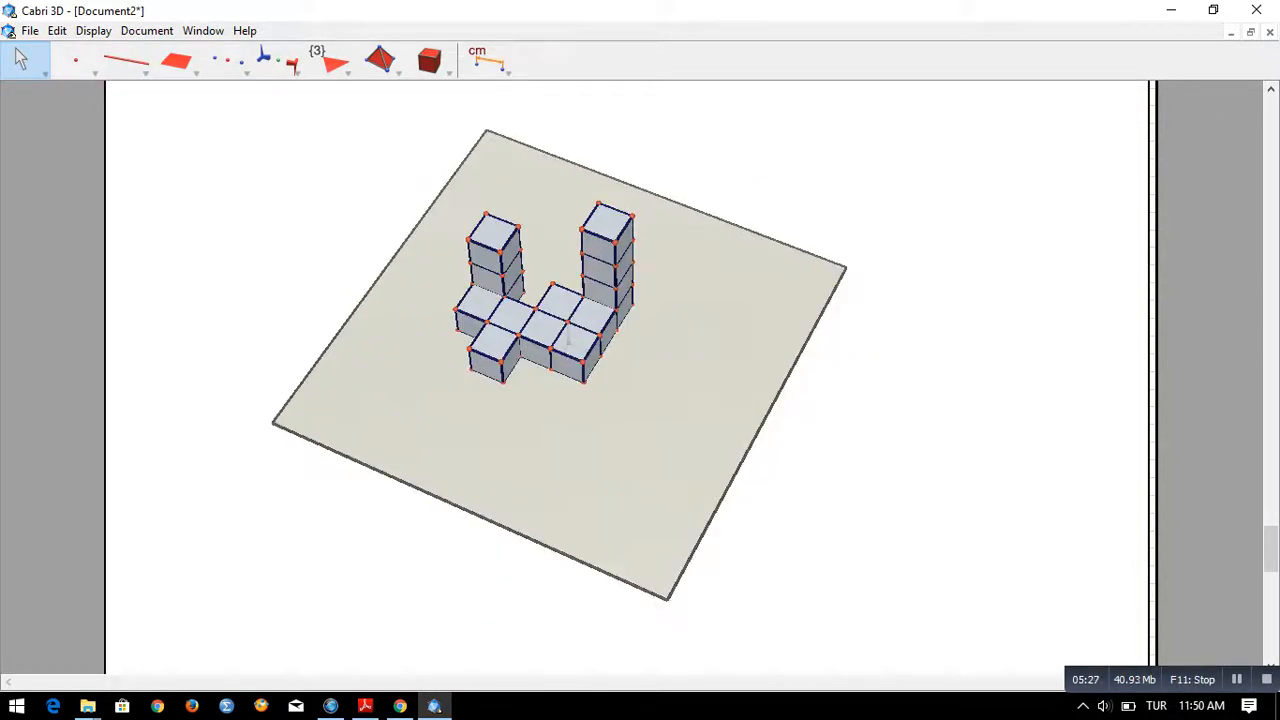
pyautogui.scroll(-8, 630, 380)
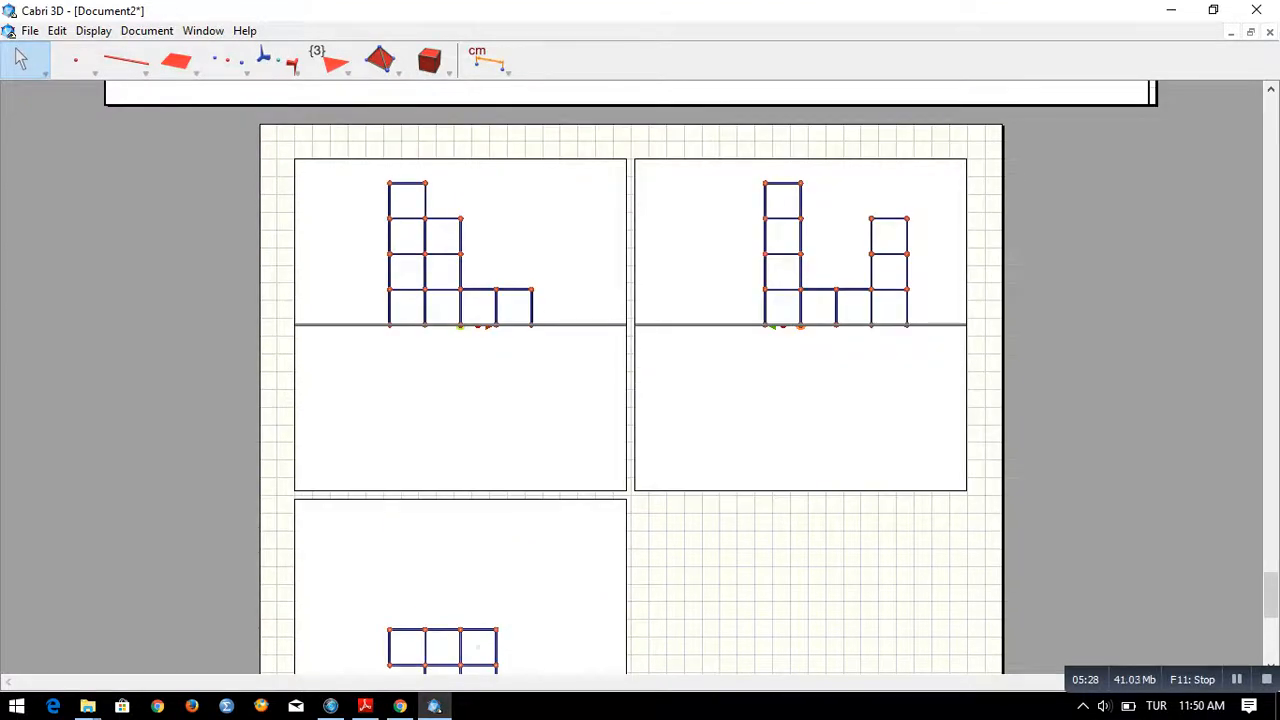
pyautogui.scroll(5, 630, 380)
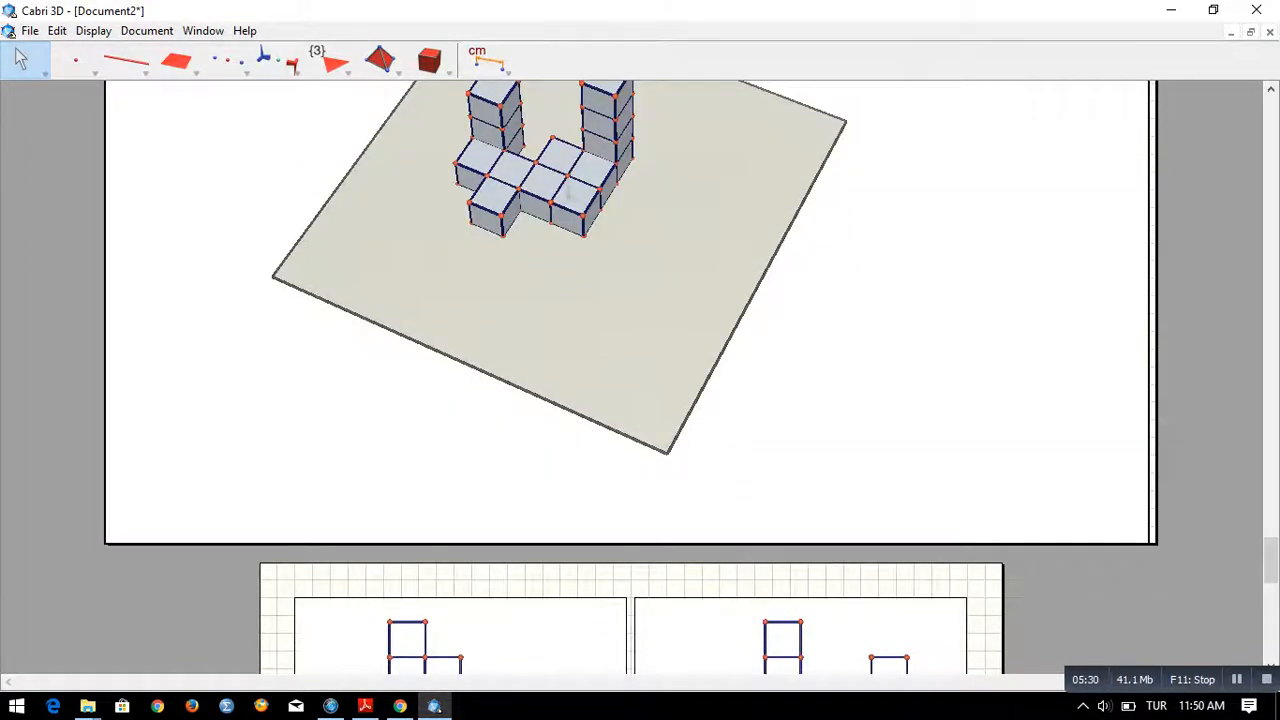
pyautogui.scroll(-5, 630, 380)
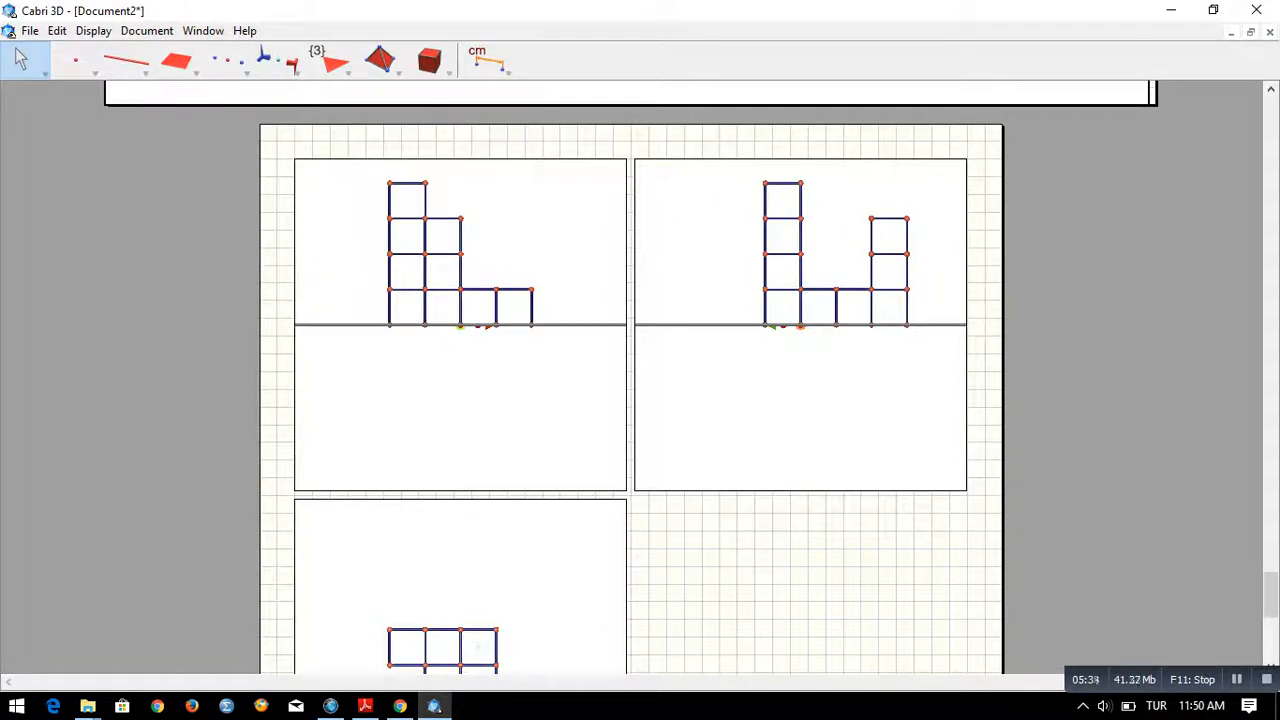
pyautogui.scroll(-2, 630, 380)
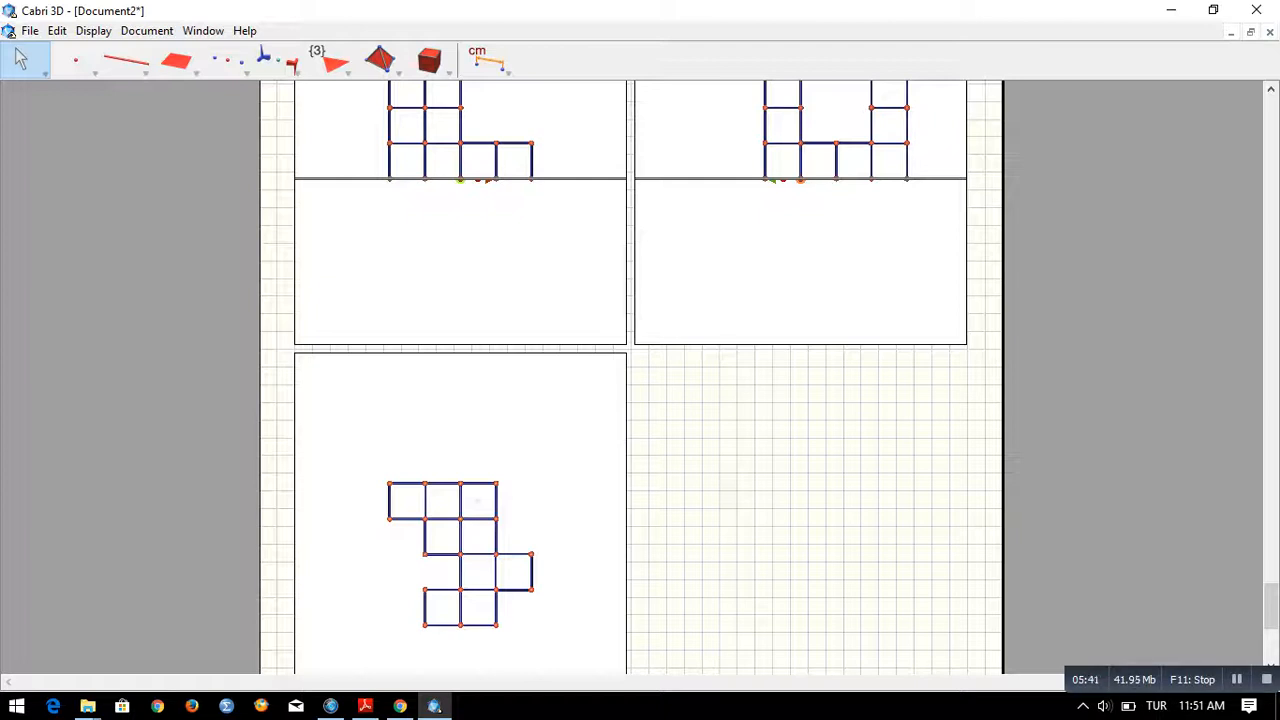
pyautogui.click(147, 31)
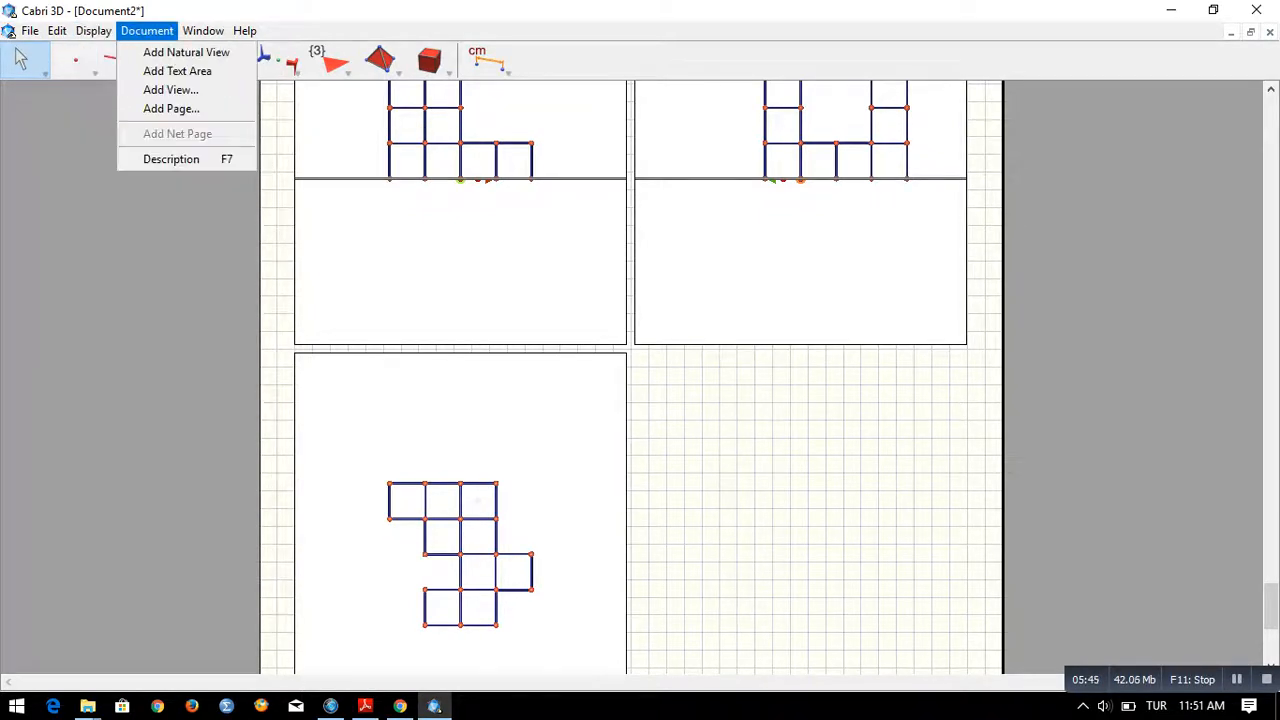
pyautogui.press('Down')
pyautogui.press('Down')
pyautogui.press('Return')
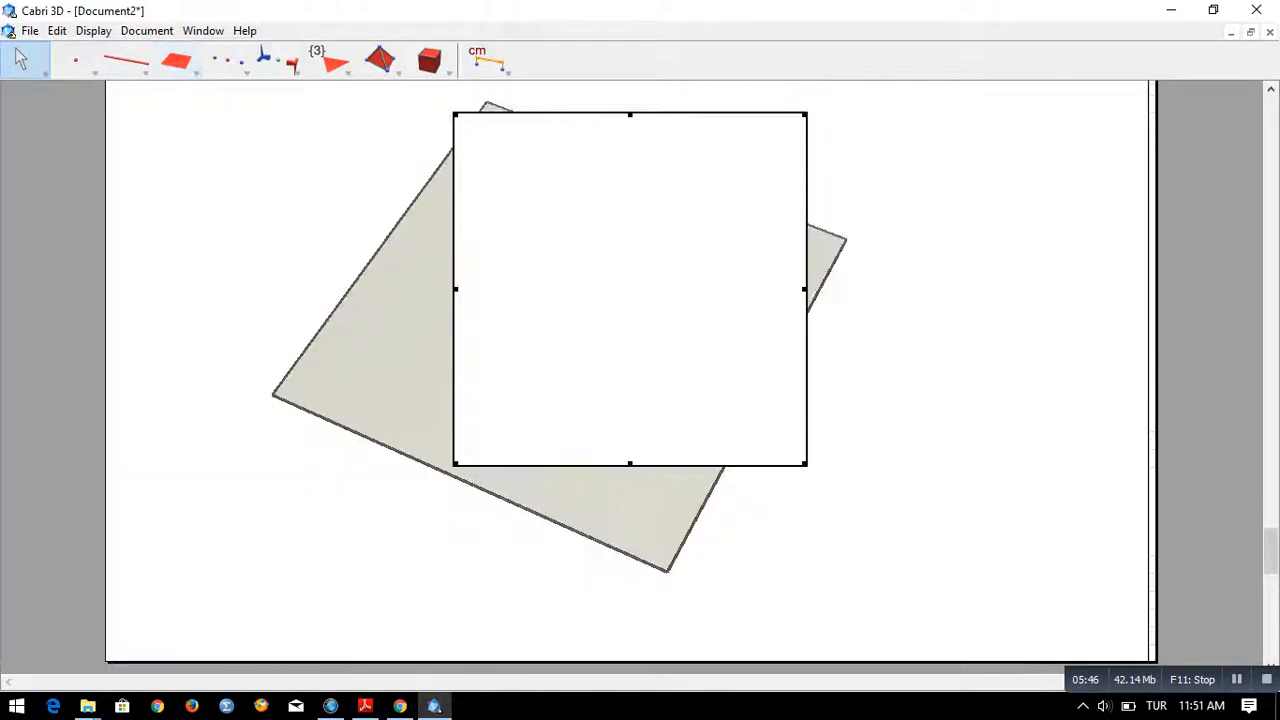
pyautogui.moveTo(598, 340); pyautogui.dragTo(745, 535)
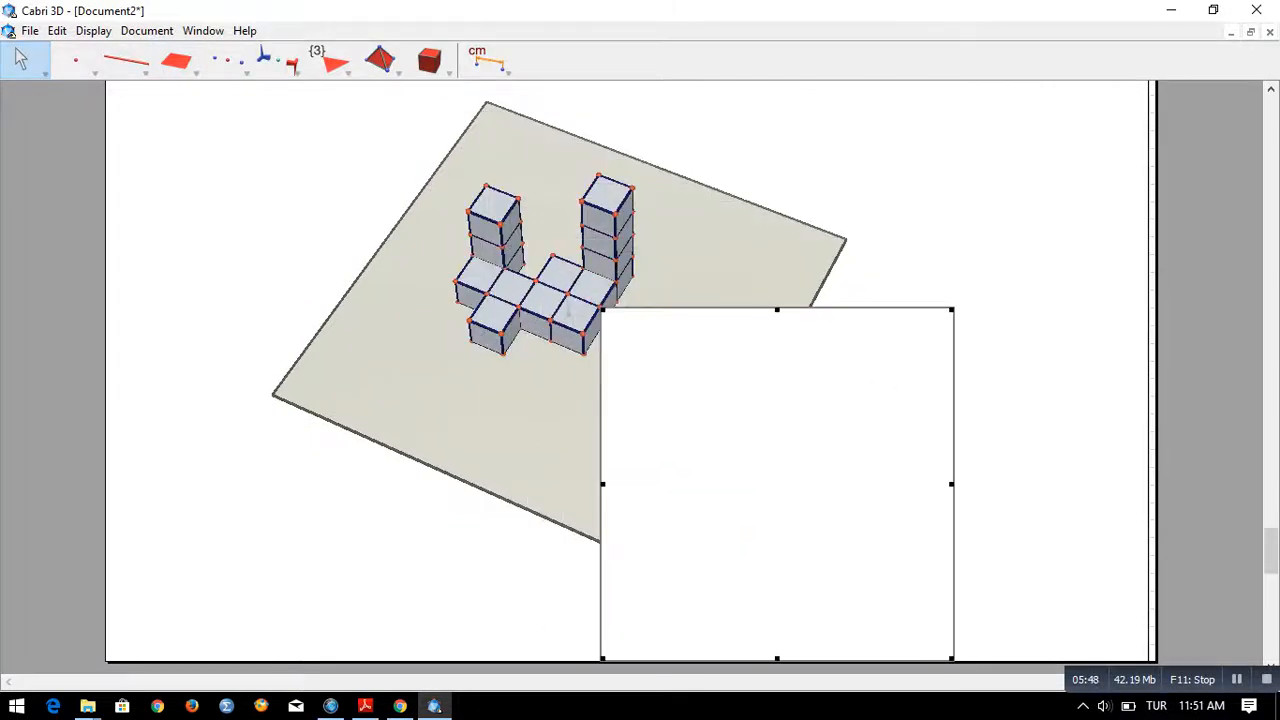
pyautogui.press('Delete')
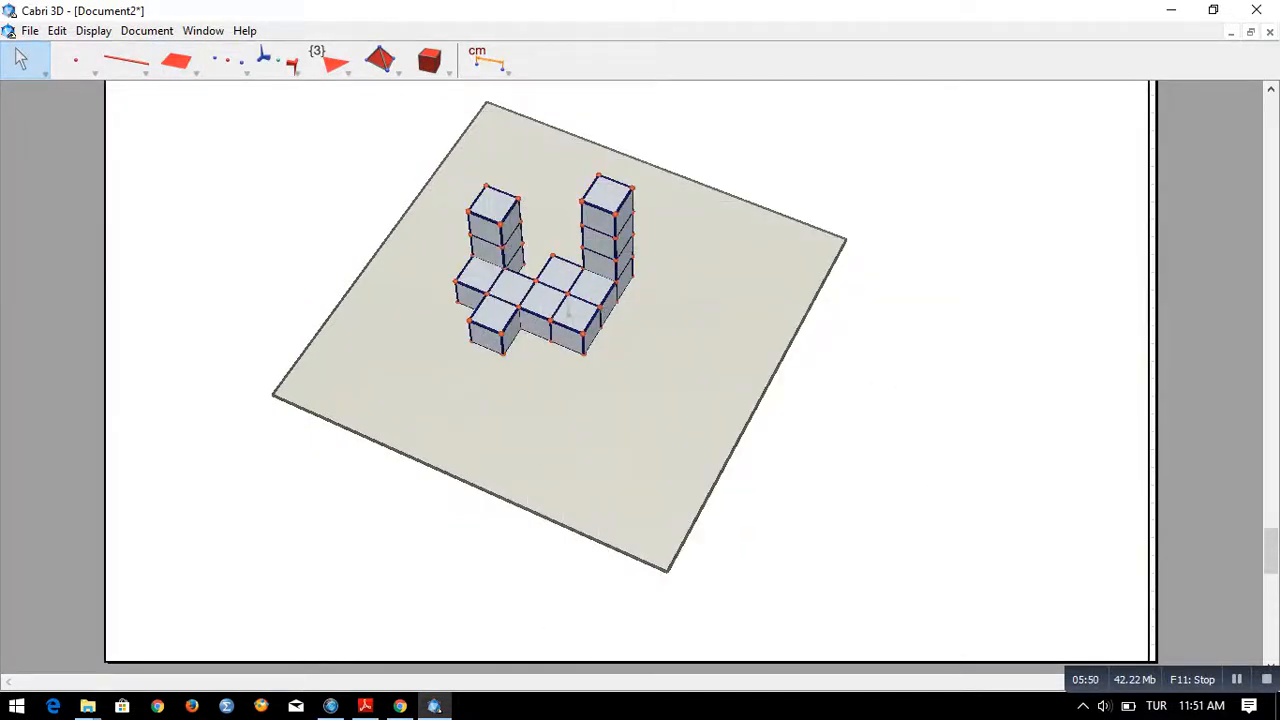
# Add a text area reading "Front View" to the drawing page, place it below the first elevation, and narrow it to fit that view's frame
pyautogui.scroll(-10, 640, 370)
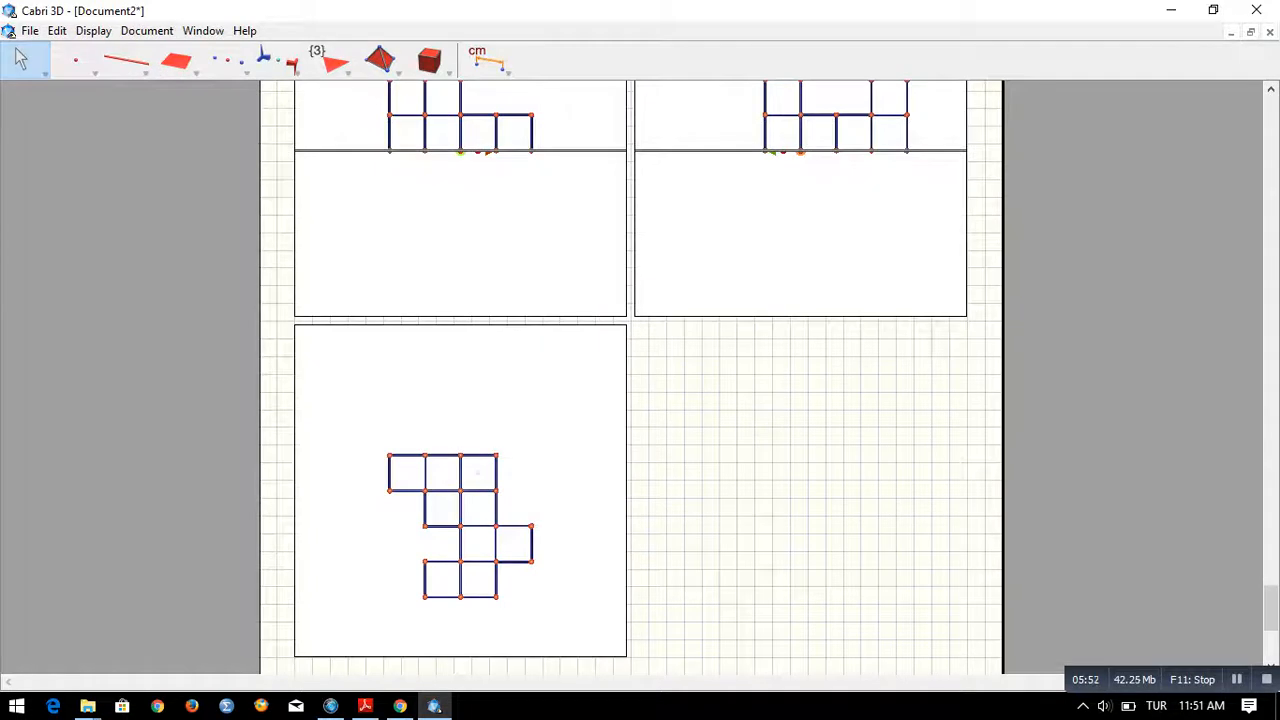
pyautogui.click(147, 30)
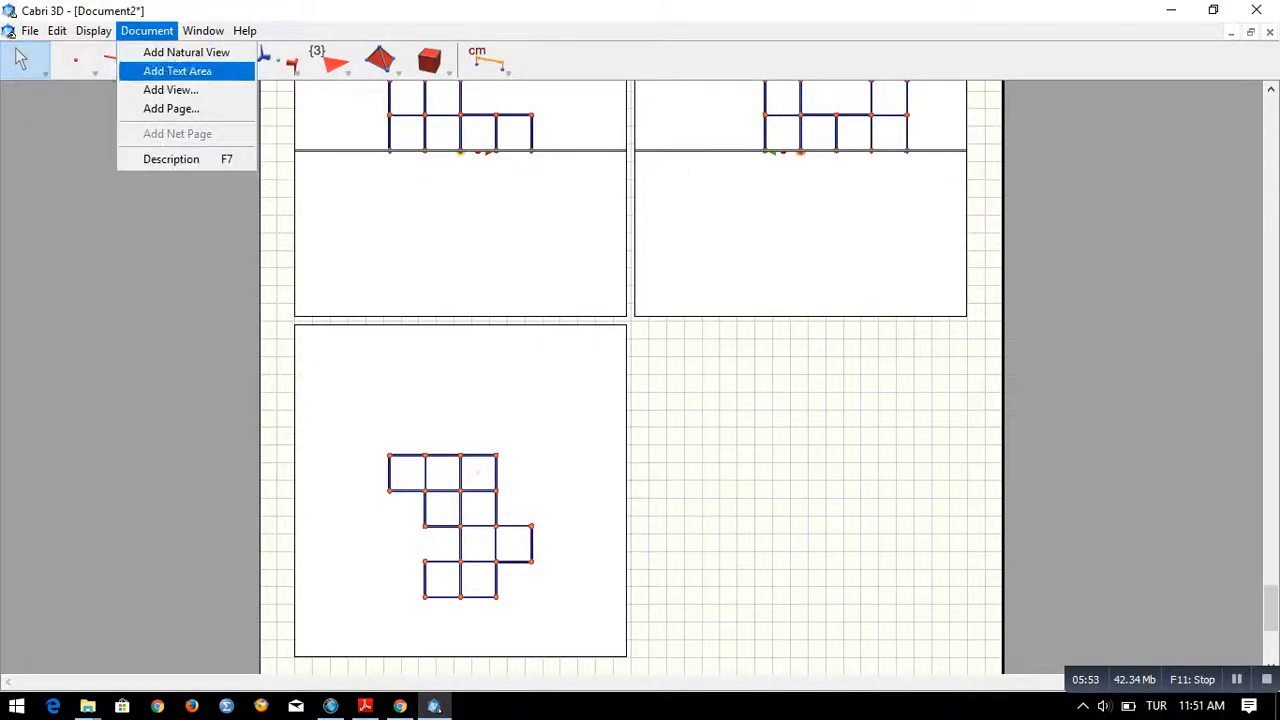
pyautogui.click(194, 69)
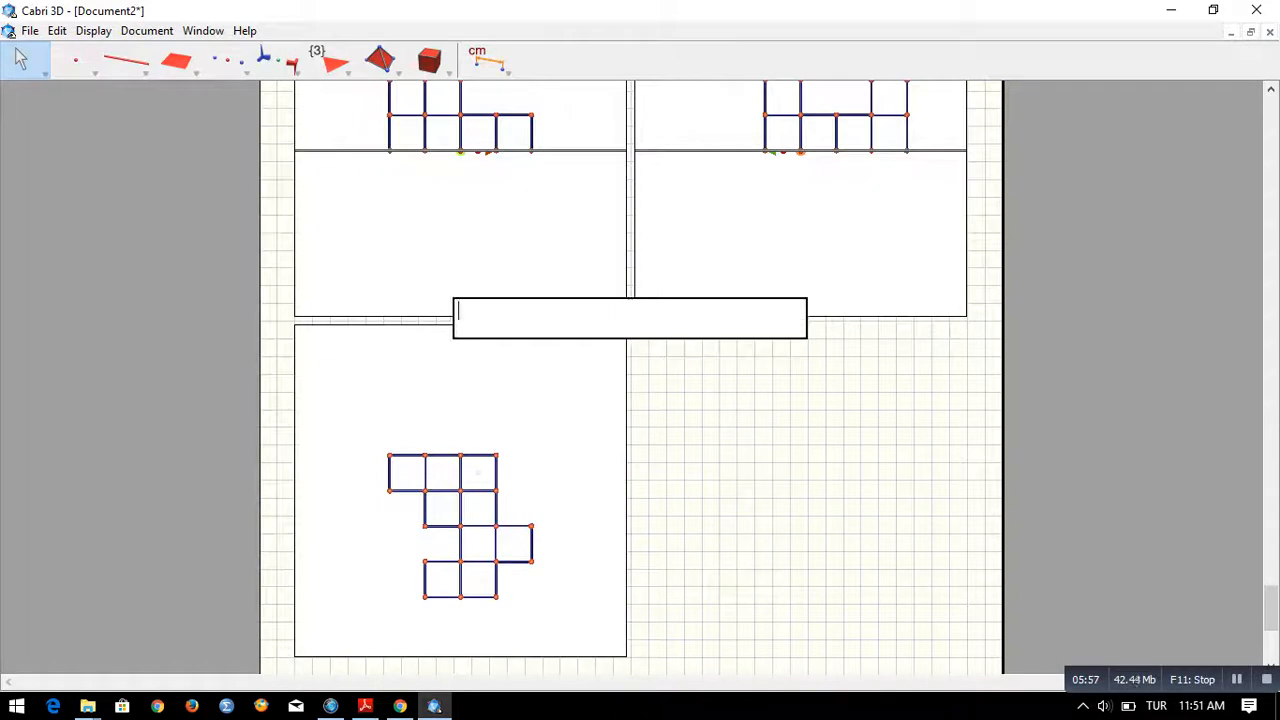
pyautogui.write('Front View')
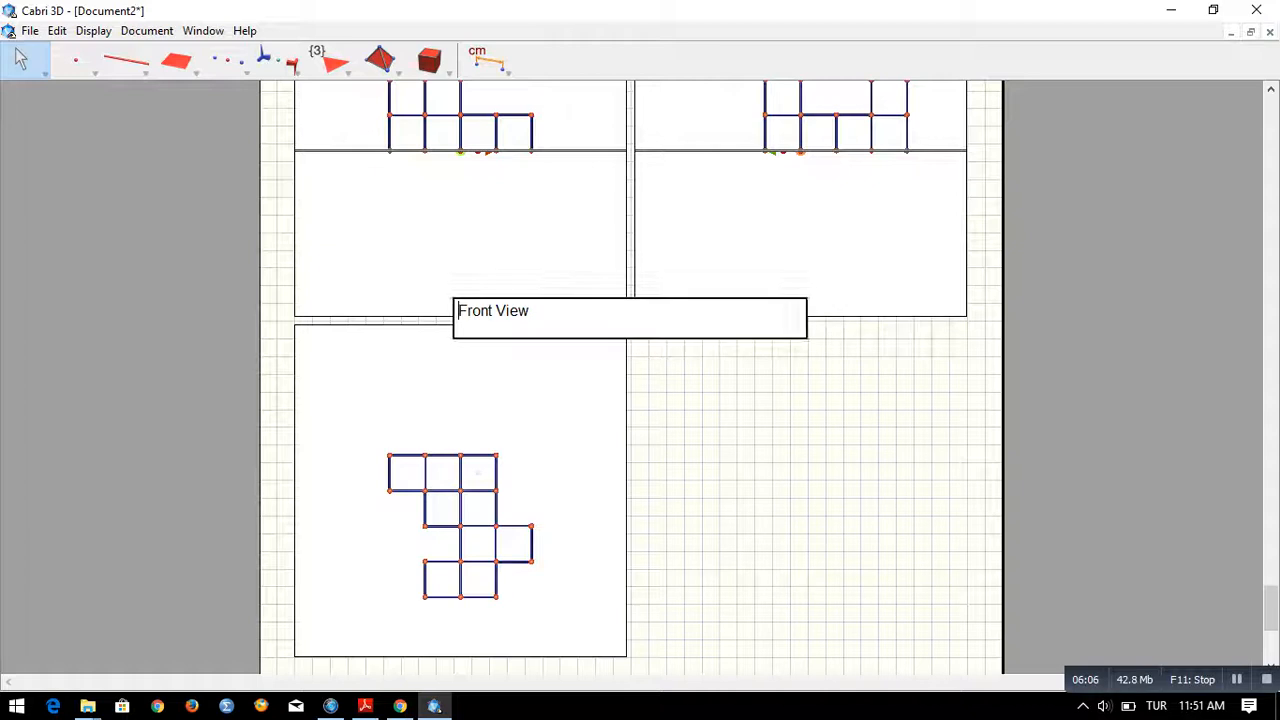
pyautogui.moveTo(655, 335); pyautogui.dragTo(497, 305)
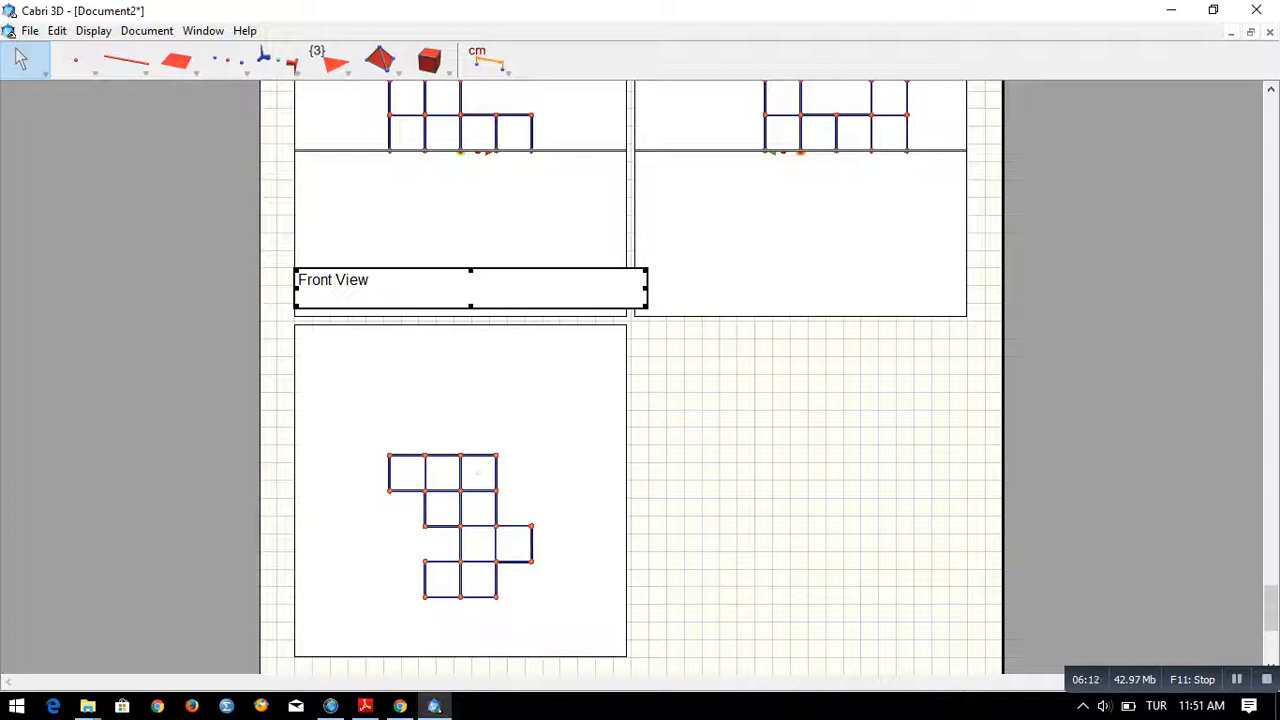
pyautogui.moveTo(646, 288); pyautogui.dragTo(612, 288)
# Center the "Front View" text horizontally in its text area and slightly reduce the area's height
pyautogui.doubleClick(354, 281)
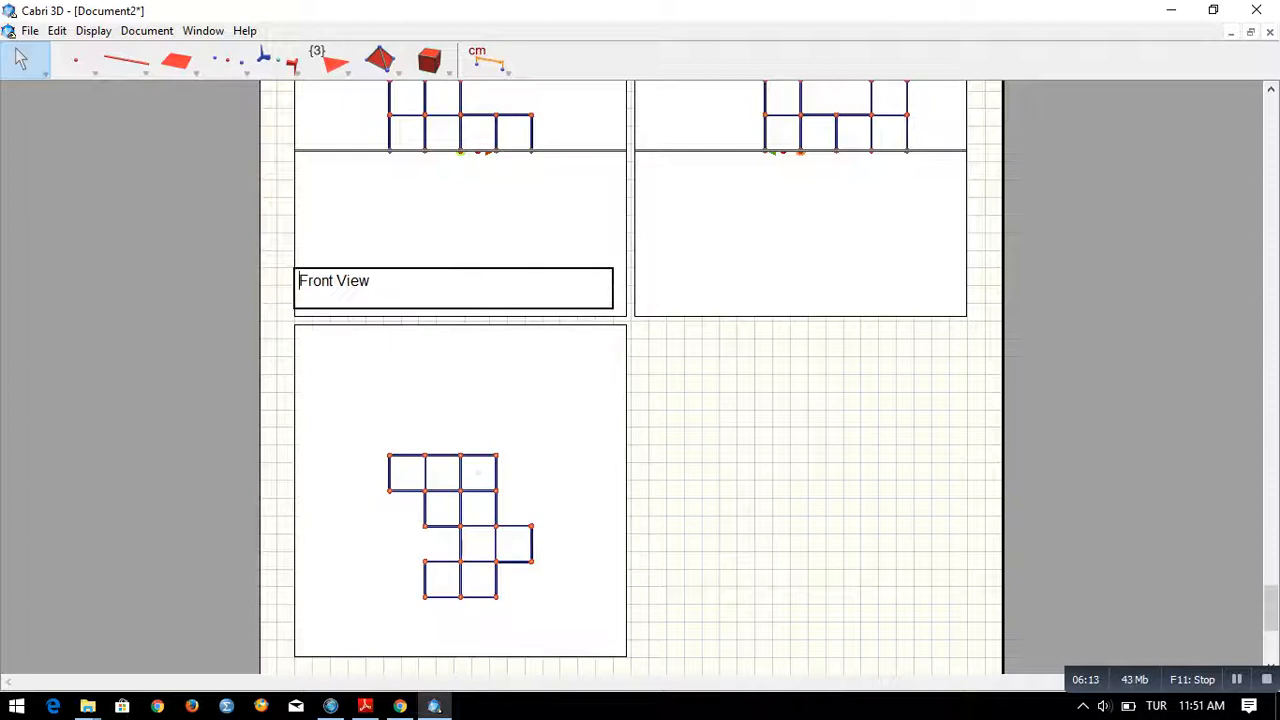
pyautogui.click(372, 282)
pyautogui.rightClick(328, 287)
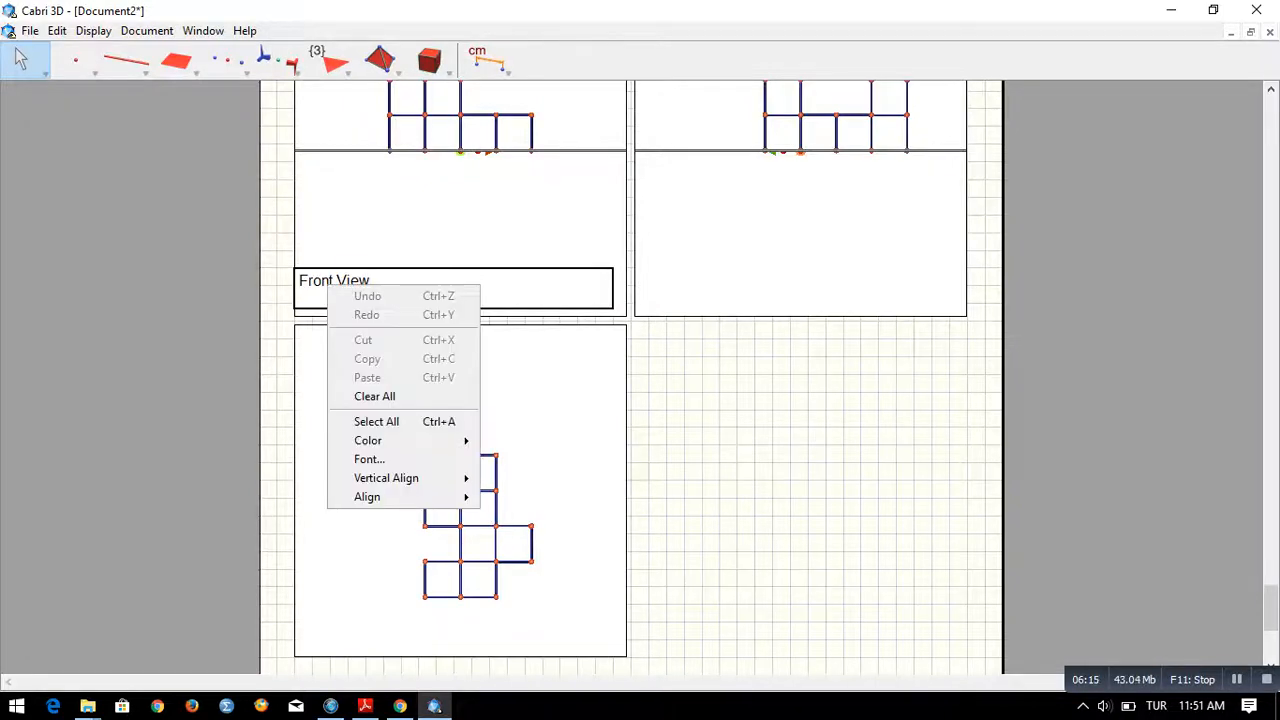
pyautogui.moveTo(386, 478)
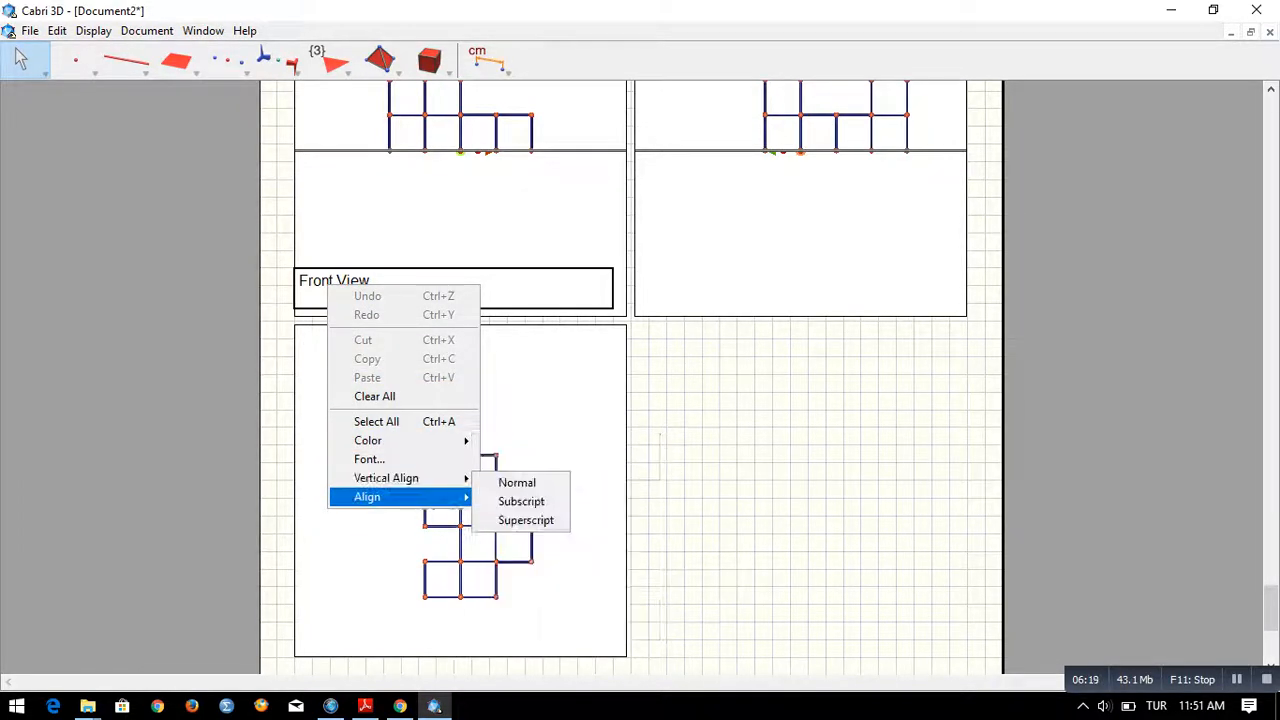
pyautogui.click(515, 539)
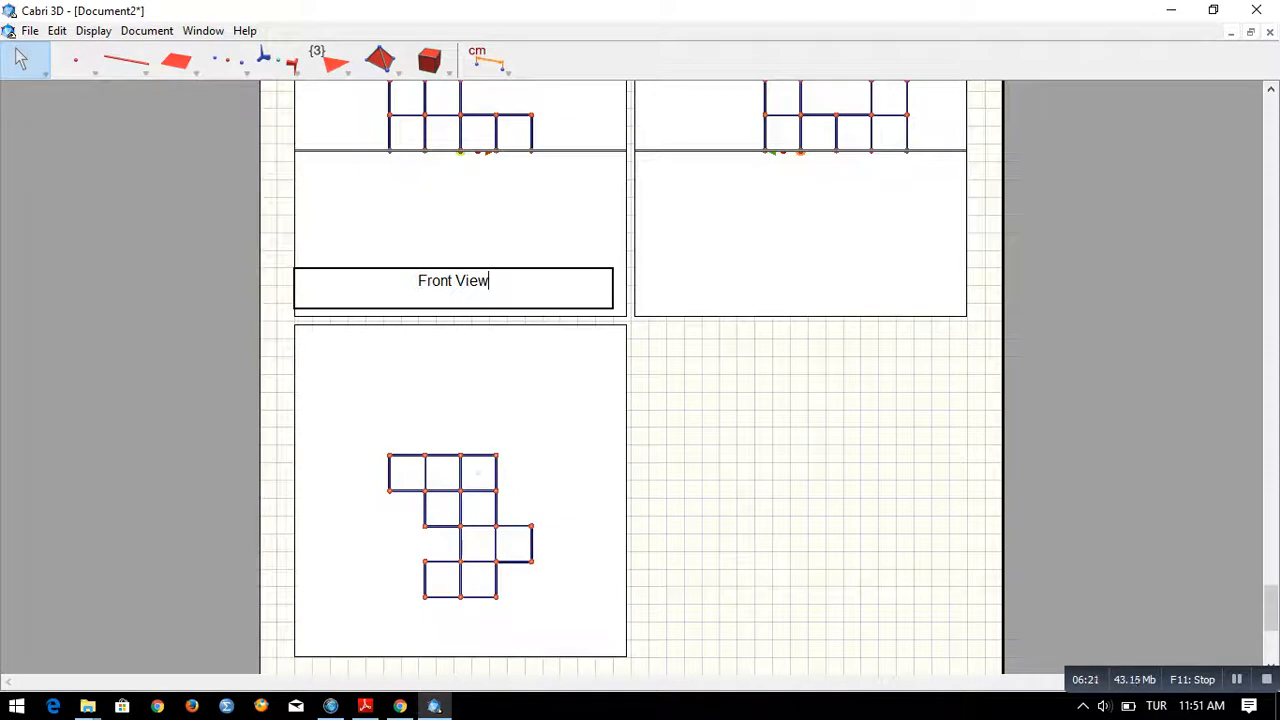
pyautogui.click(466, 281)
pyautogui.click(570, 252)
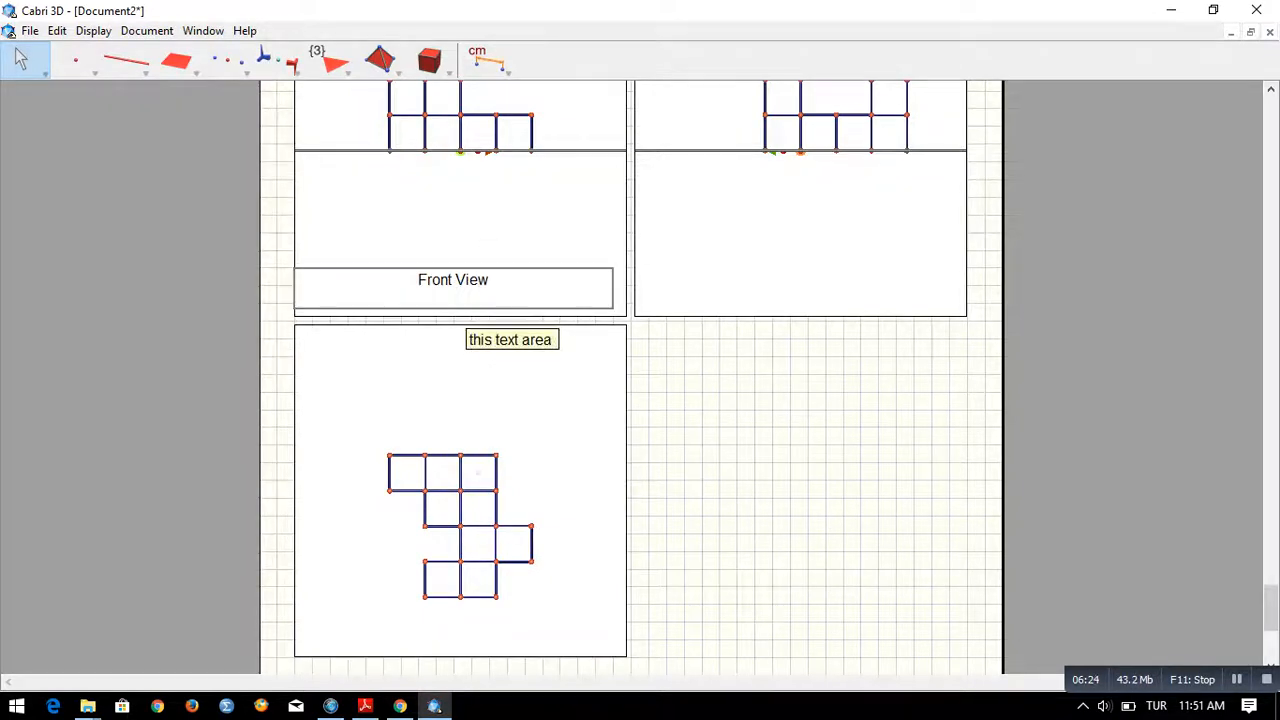
pyautogui.click(463, 300)
pyautogui.moveTo(453, 306); pyautogui.dragTo(453, 300)
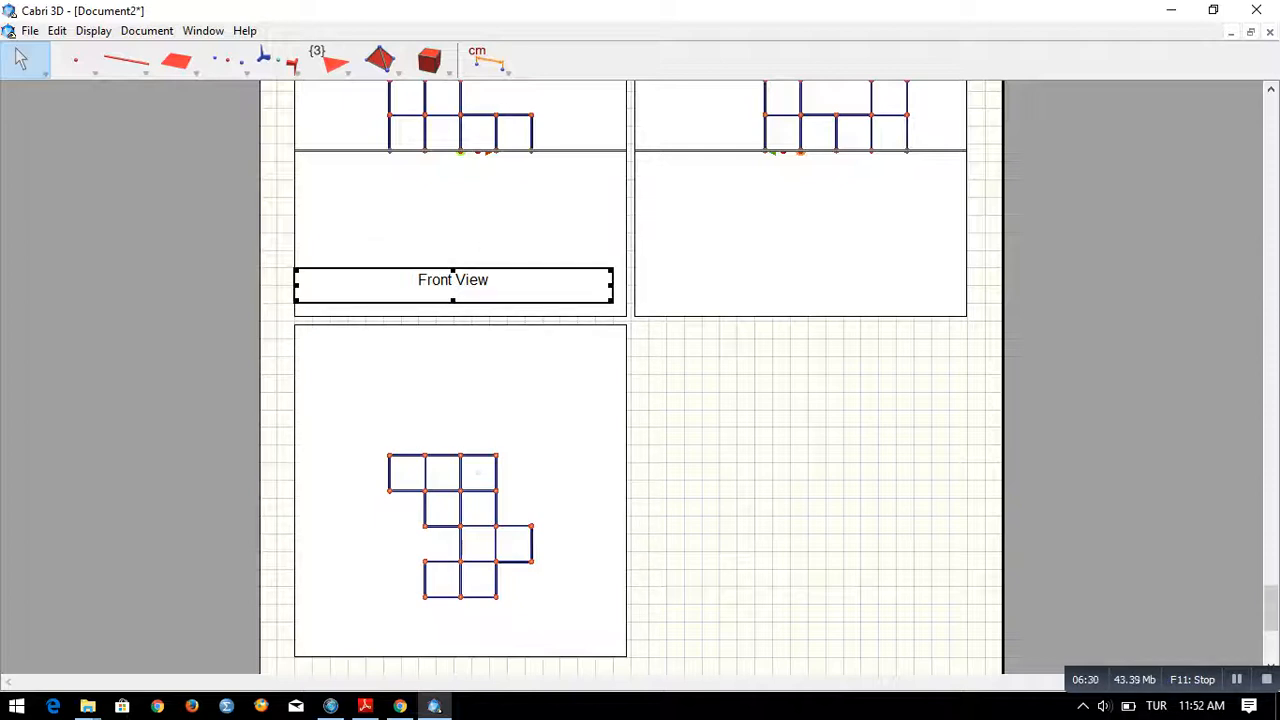
pyautogui.click(453, 283)
# Add a cube to the outer side face of the front row's end cube beside the taller tower and check the projections on the drawing page
pyautogui.scroll(10, 630, 380)
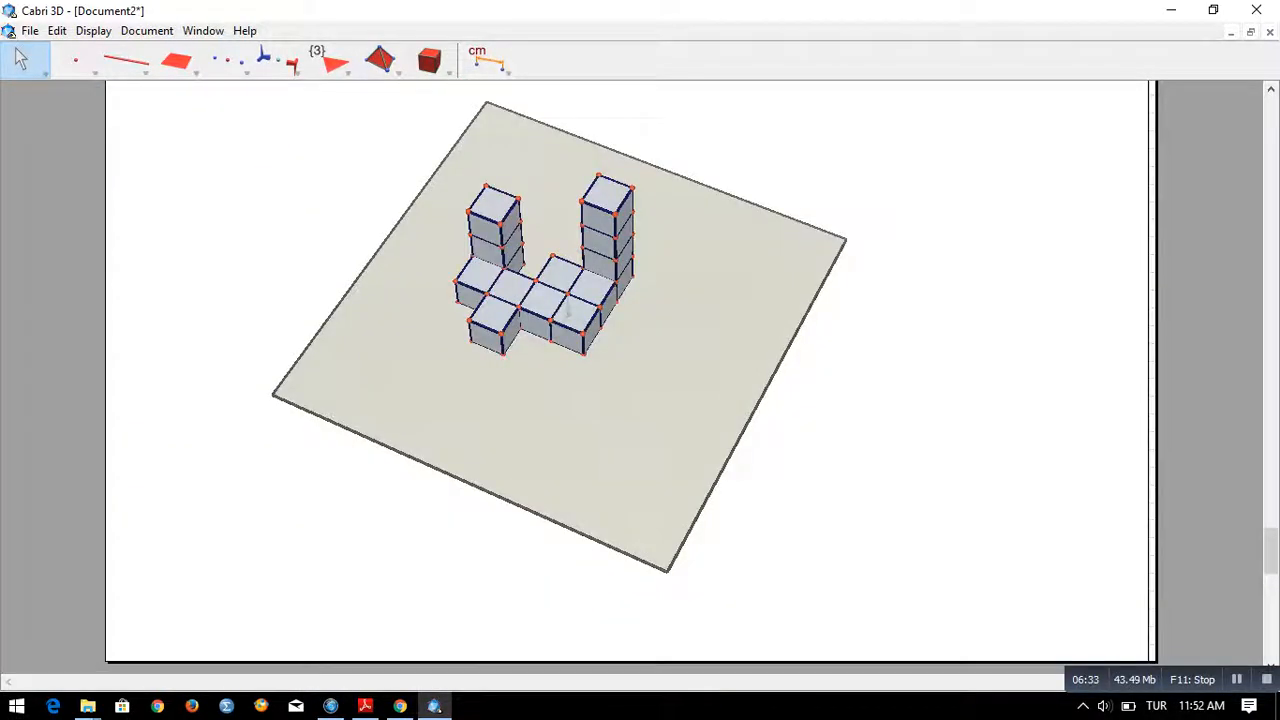
pyautogui.moveTo(568, 310); pyautogui.dragTo(612, 210, button='right')
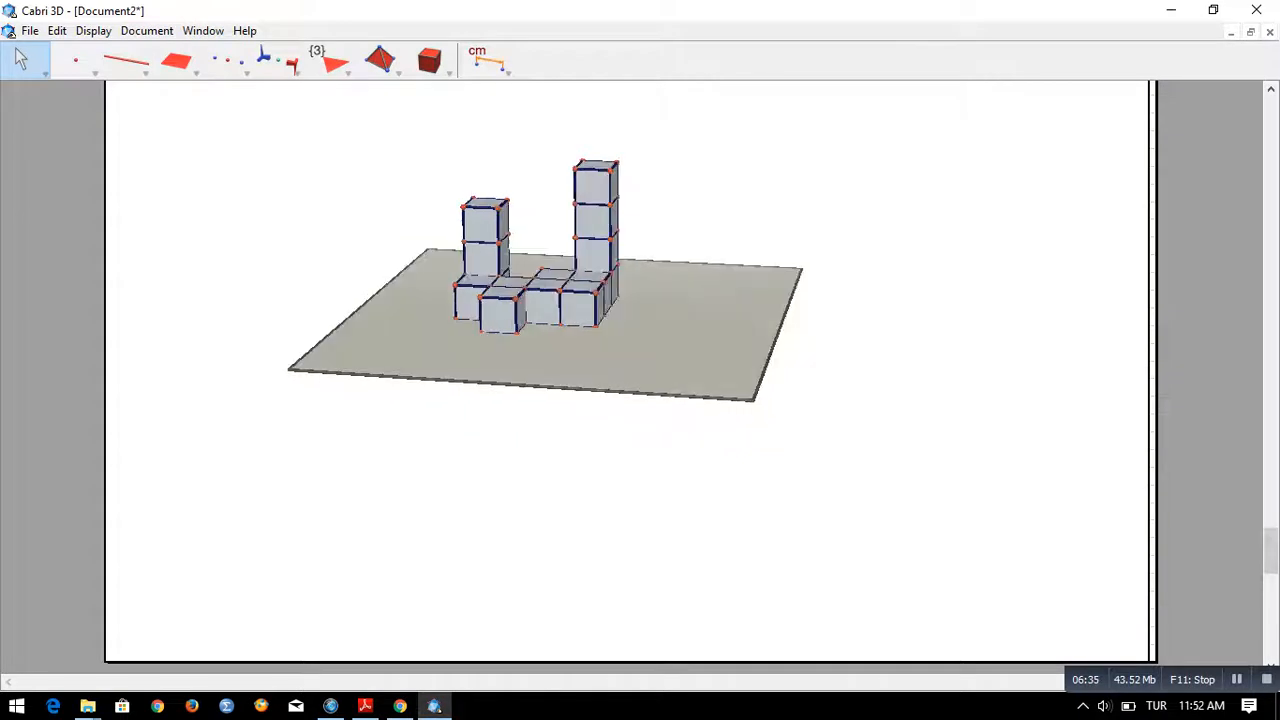
pyautogui.click(430, 60)
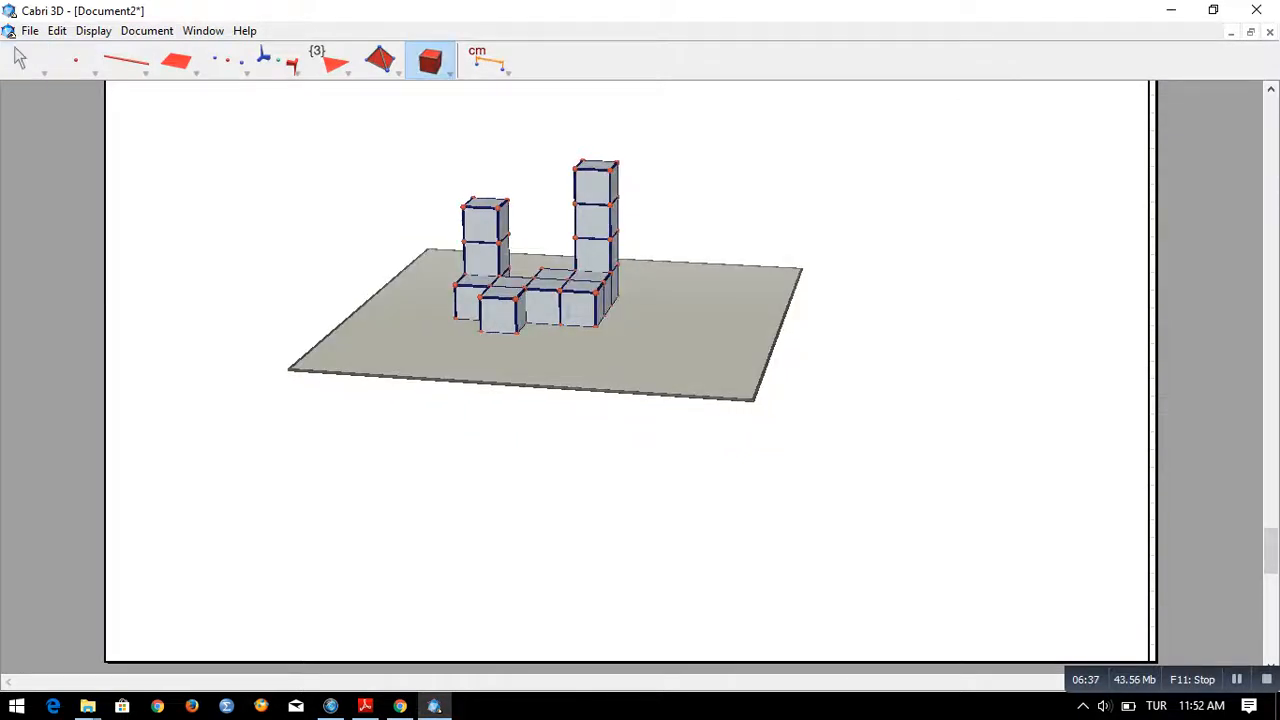
pyautogui.click(601, 303)
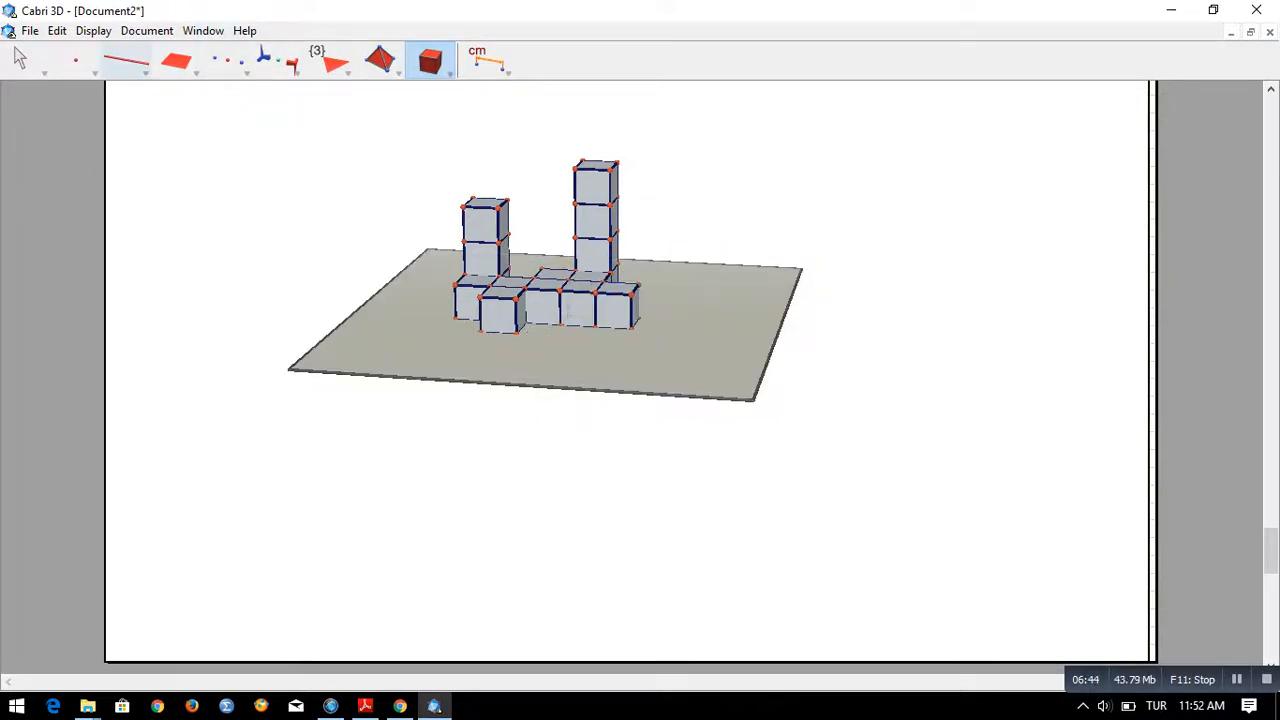
pyautogui.click(20, 60)
pyautogui.scroll(-10, 640, 380)
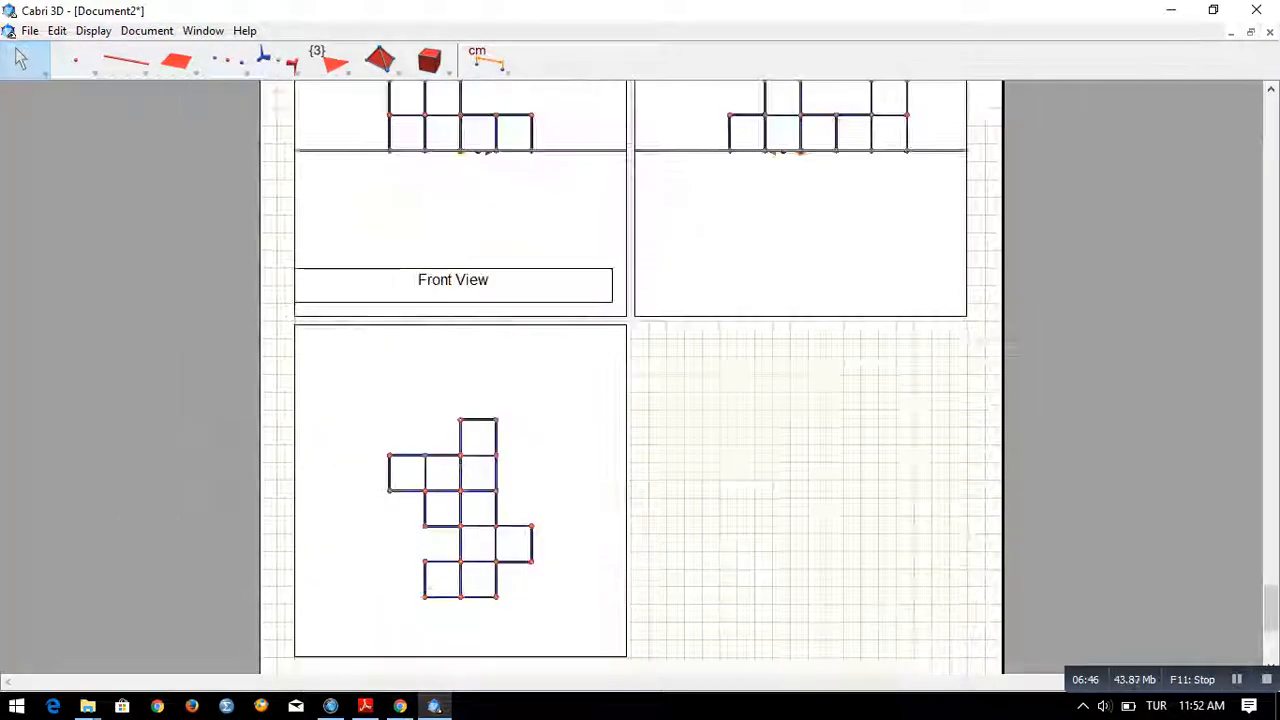
pyautogui.scroll(2, 640, 380)
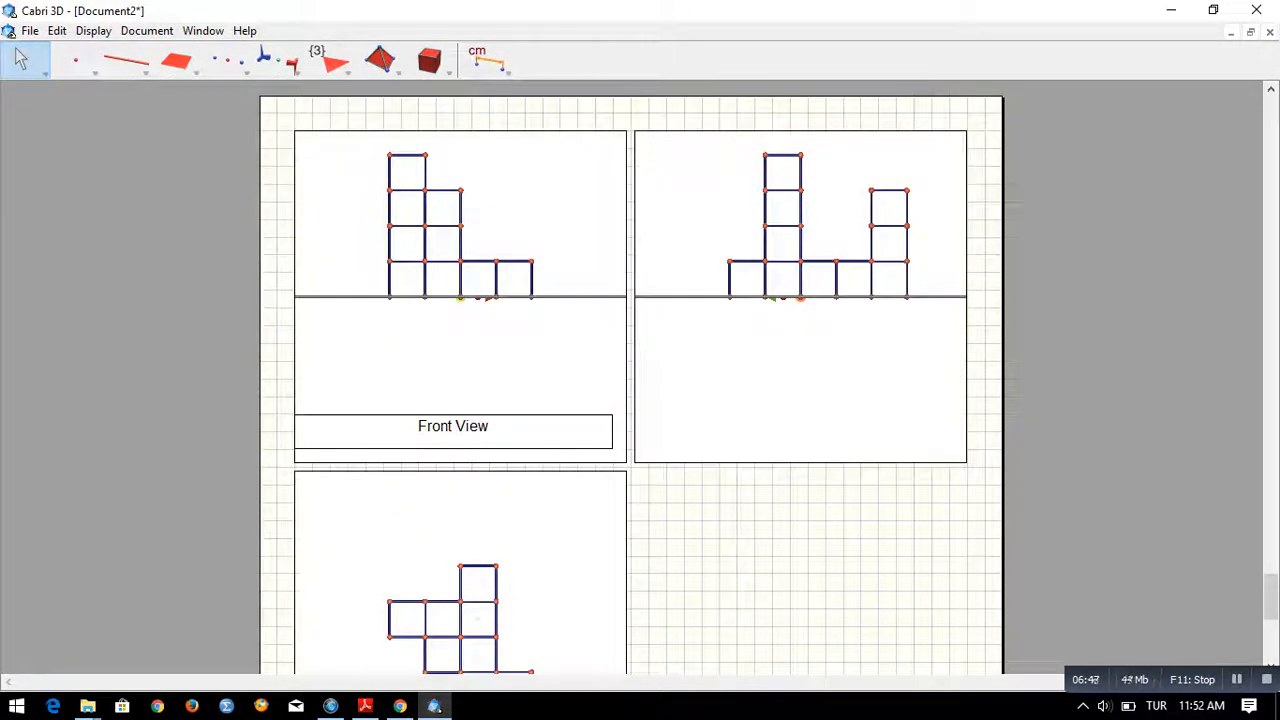
pyautogui.scroll(8, 640, 380)
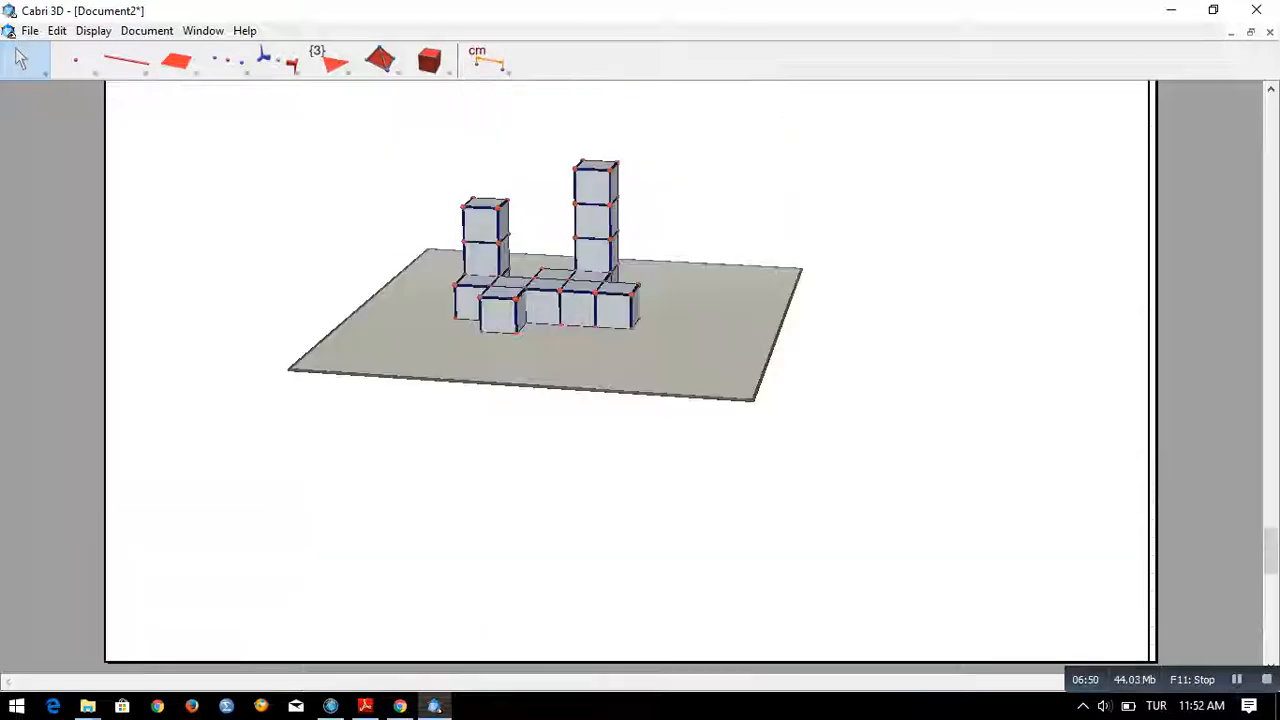